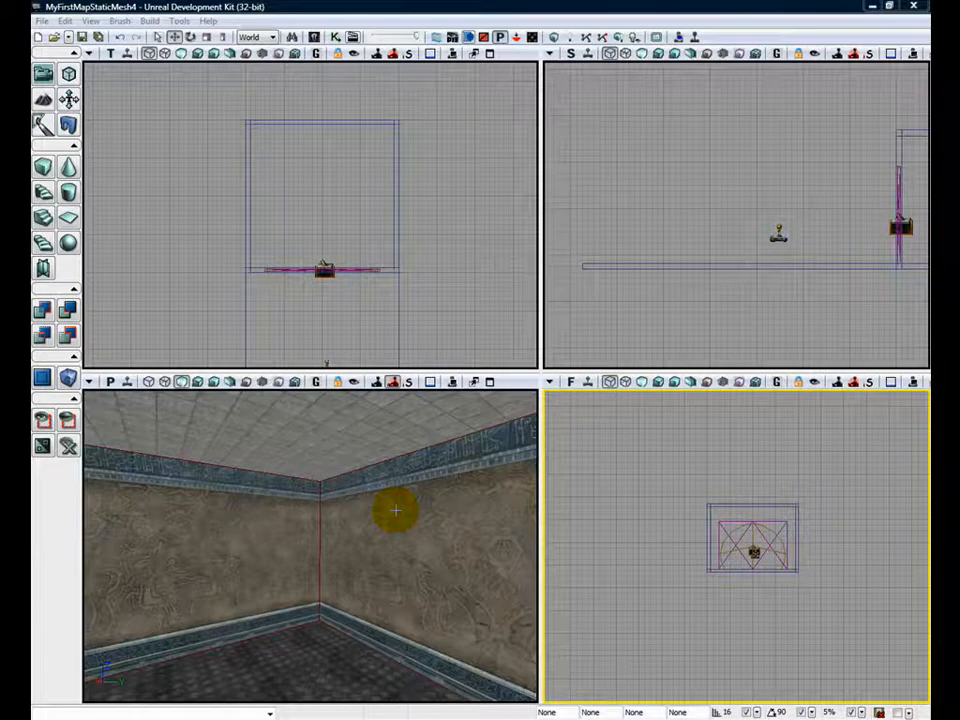
# Select the PointLight class under Light in the Actor Classes list and return to the level.
pyautogui.moveTo(343, 522); pyautogui.dragTo(323, 512)
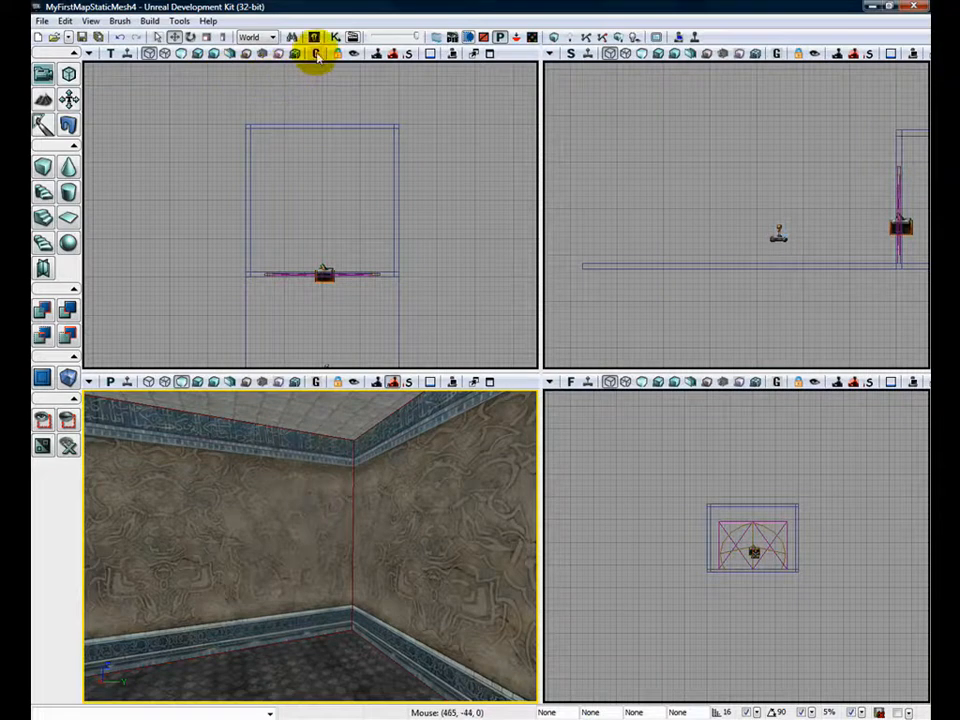
pyautogui.click(315, 38)
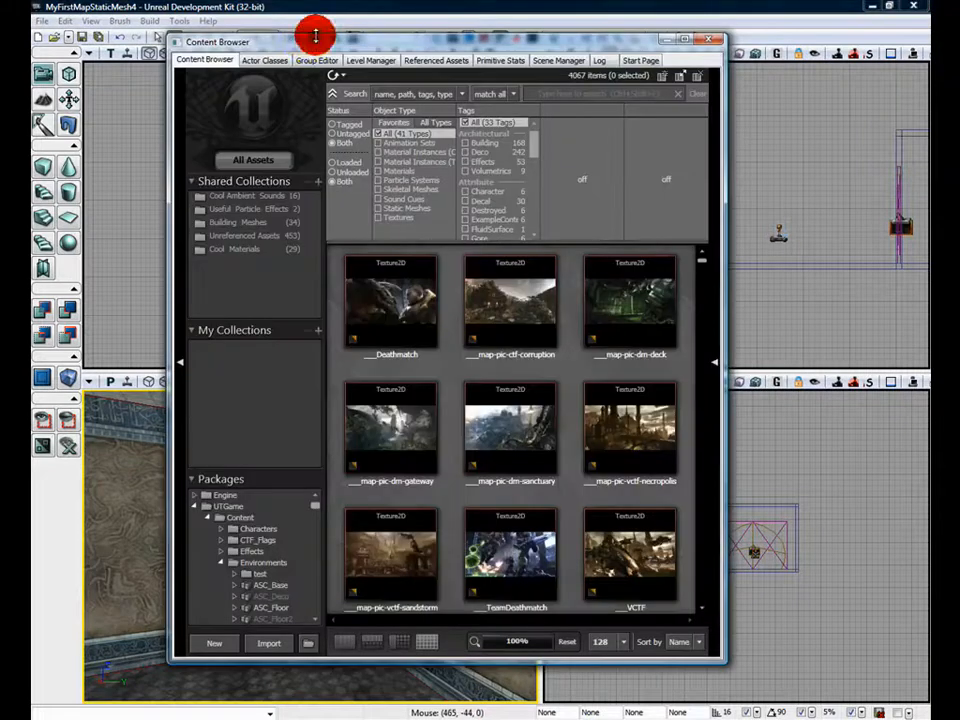
pyautogui.click(266, 62)
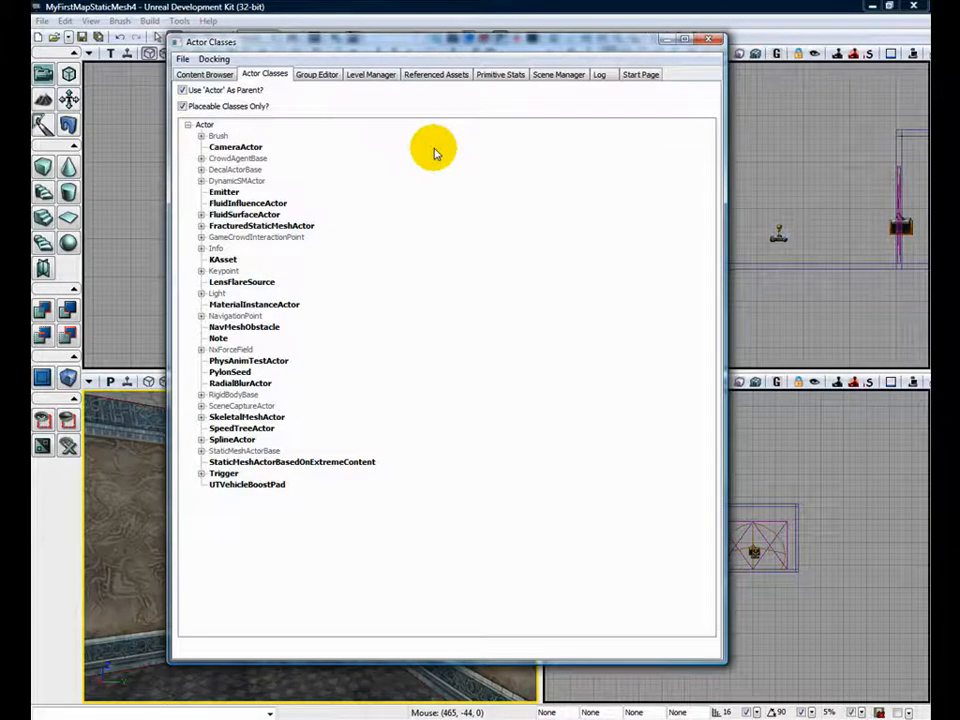
pyautogui.click(201, 294)
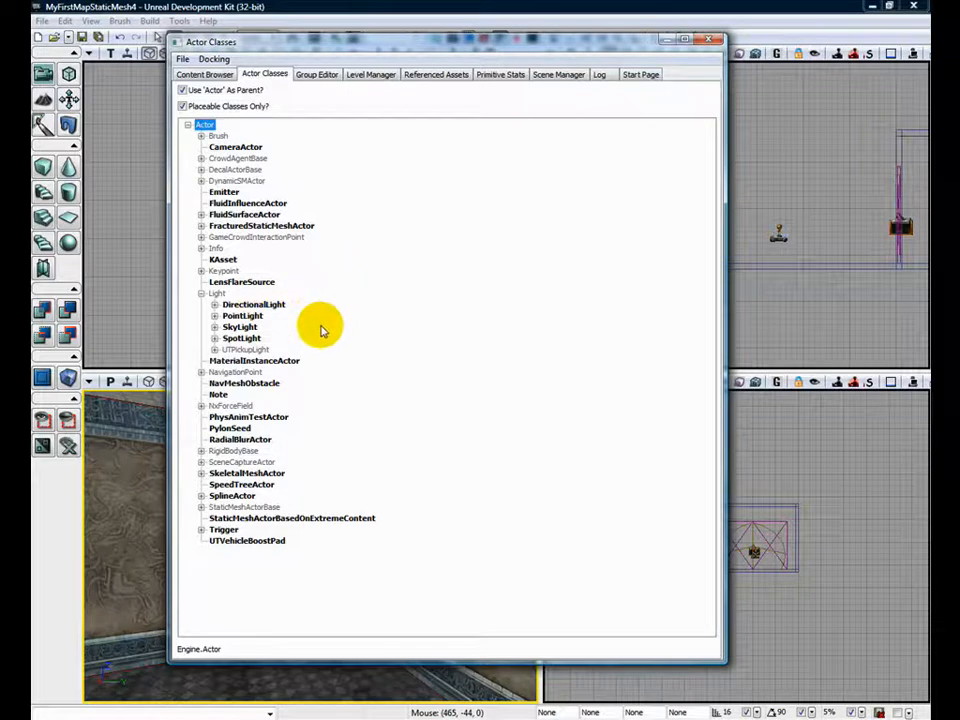
pyautogui.click(242, 315)
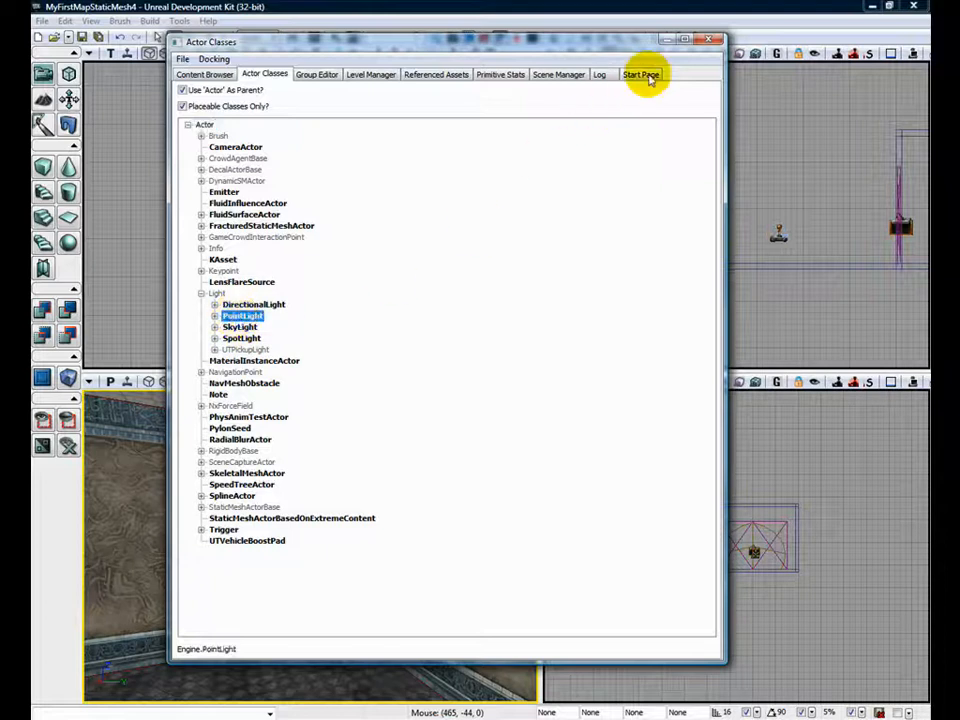
pyautogui.click(714, 40)
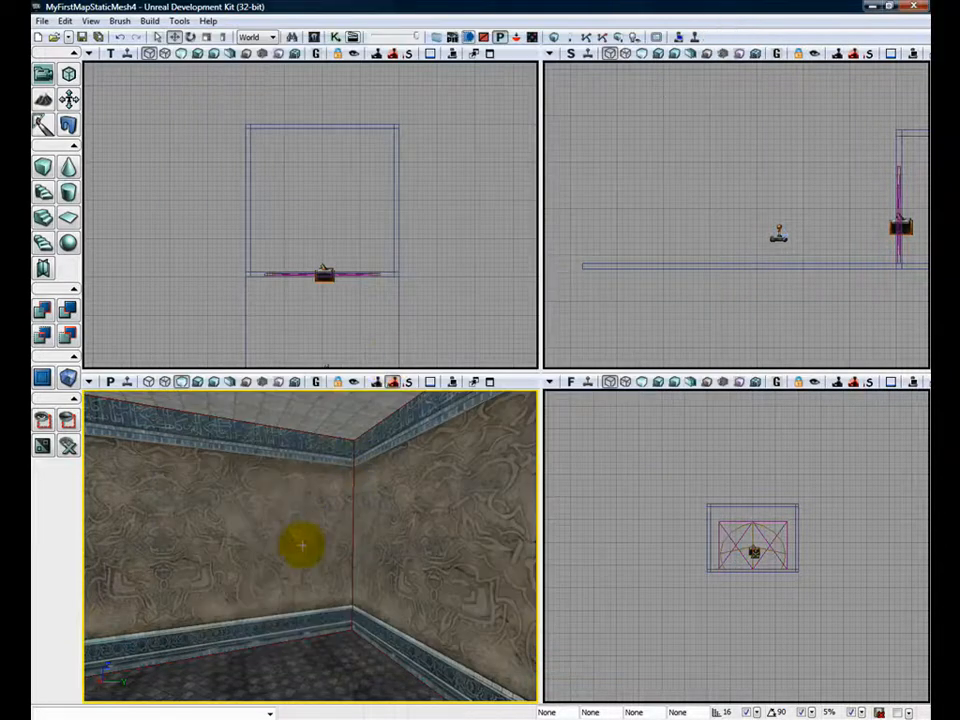
# Add a point light at the left wall of the room and move it away from the wall, slightly higher.
pyautogui.rightClick(282, 578)
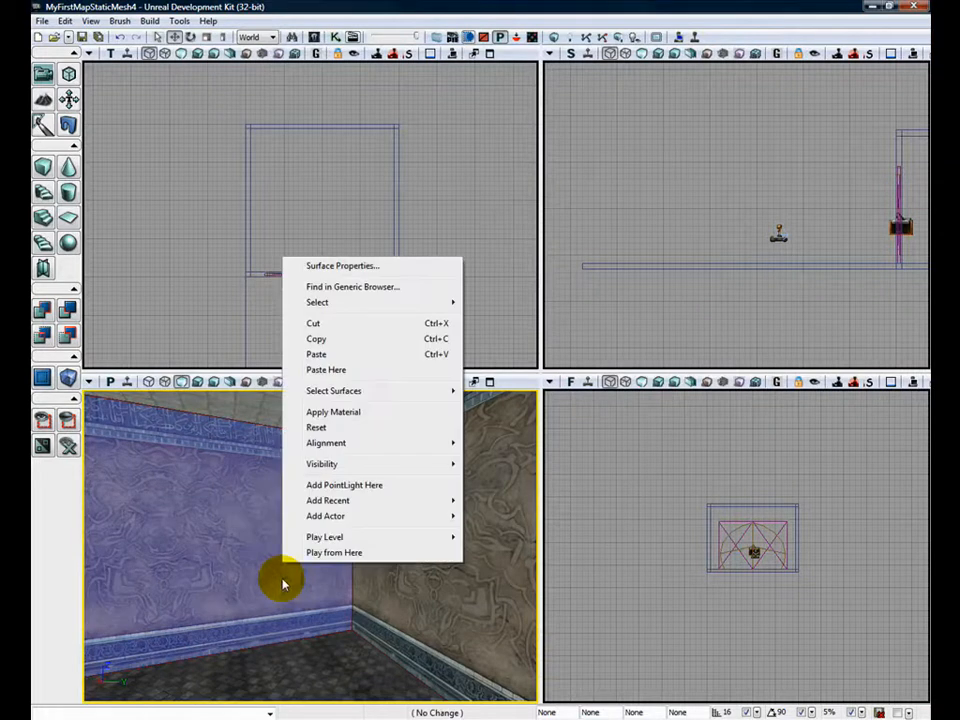
pyautogui.click(365, 486)
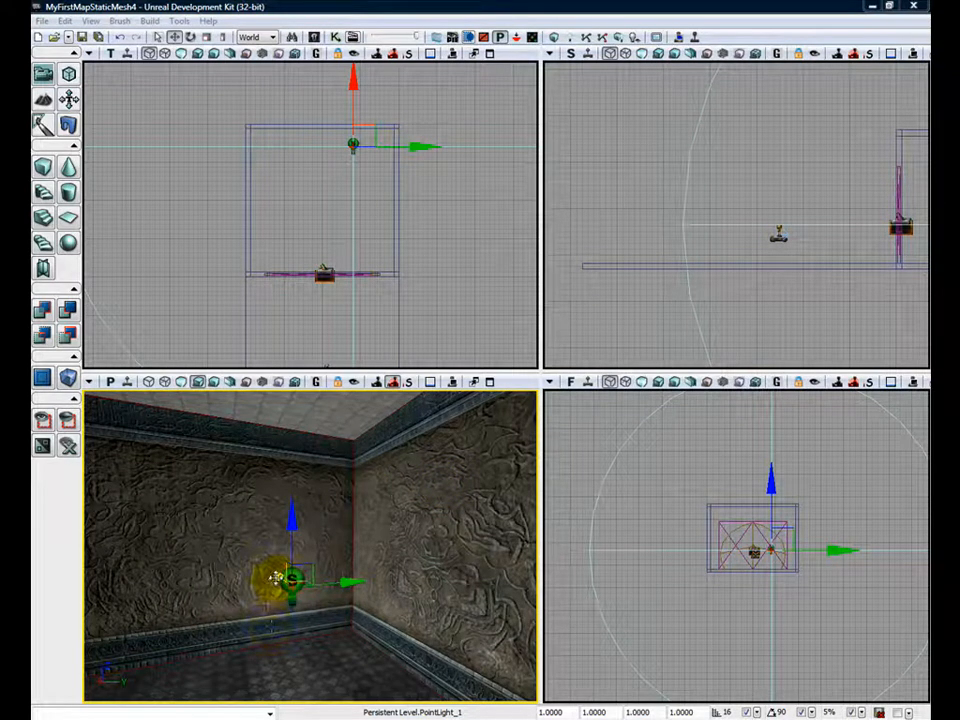
pyautogui.moveTo(275, 578); pyautogui.dragTo(176, 238)
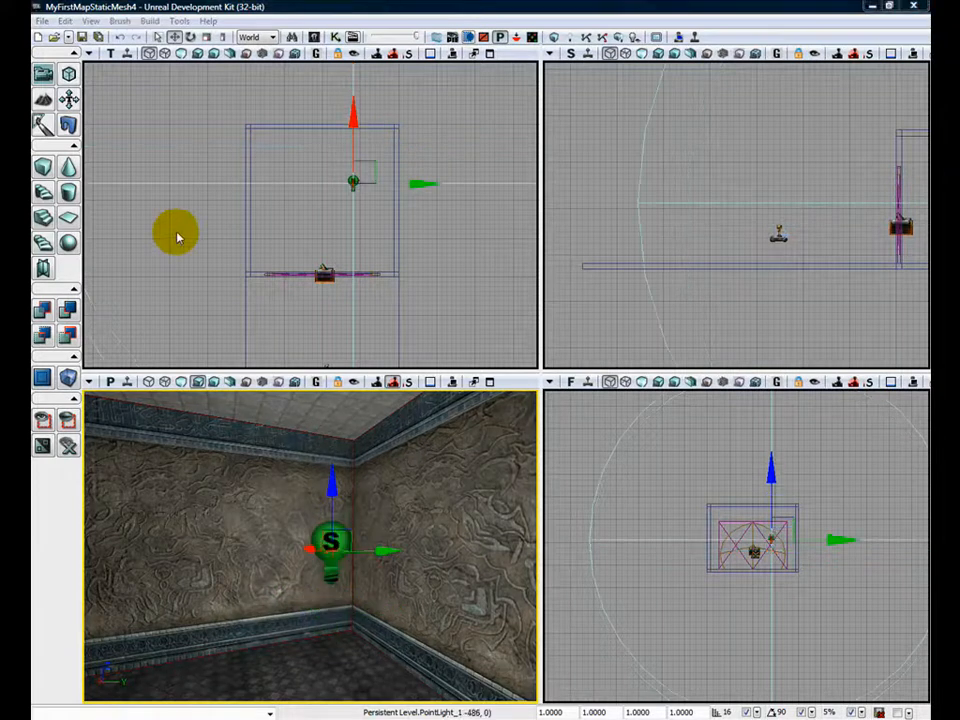
# Turn off Use Global Illumination in the Lightmass section of the world properties.
pyautogui.click(93, 21)
pyautogui.click(154, 92)
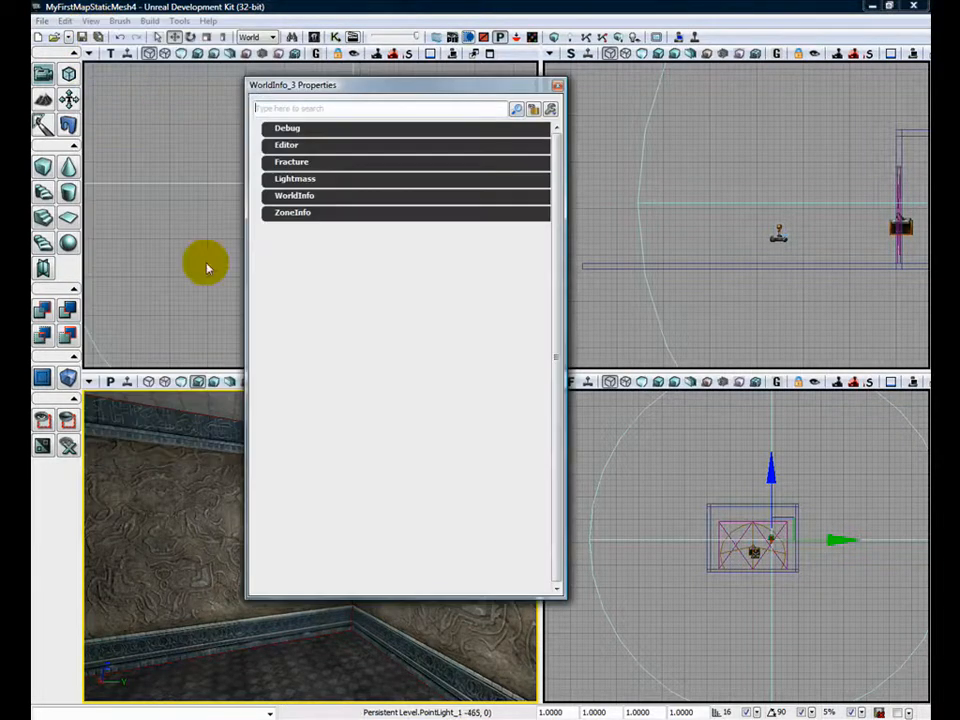
pyautogui.click(269, 184)
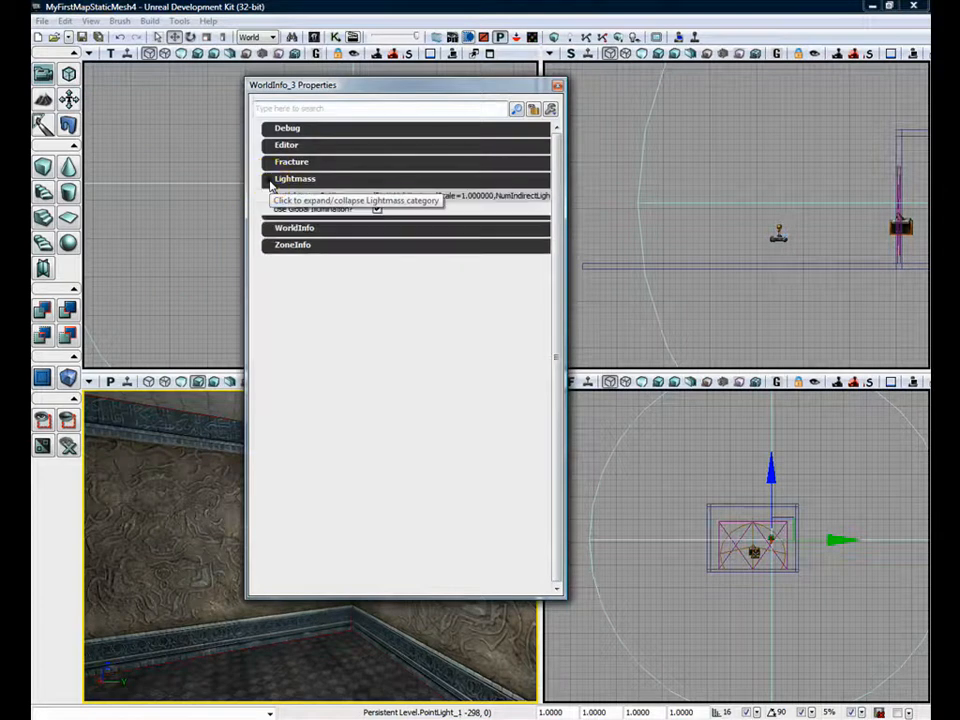
pyautogui.click(377, 210)
pyautogui.click(557, 85)
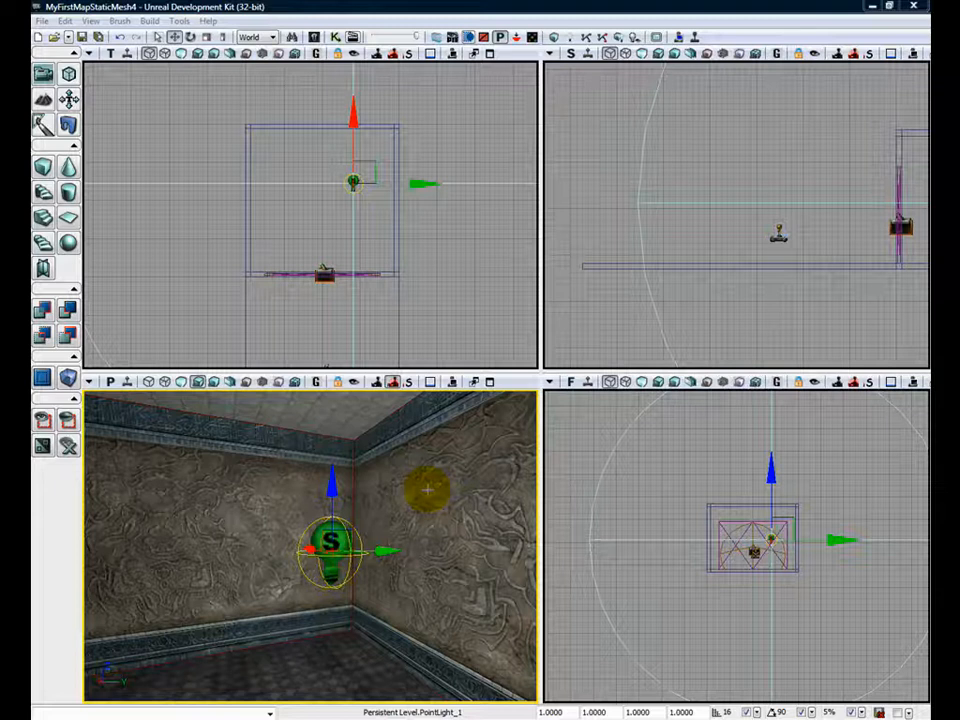
# Select the point light in the top view and open its actor properties.
pyautogui.click(352, 234)
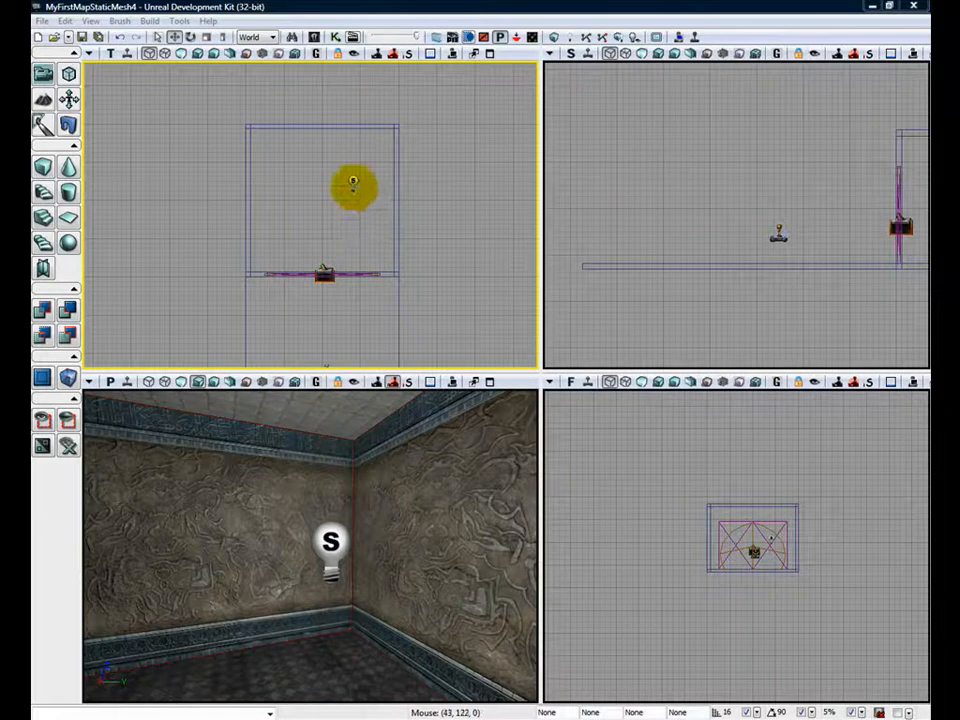
pyautogui.click(352, 181)
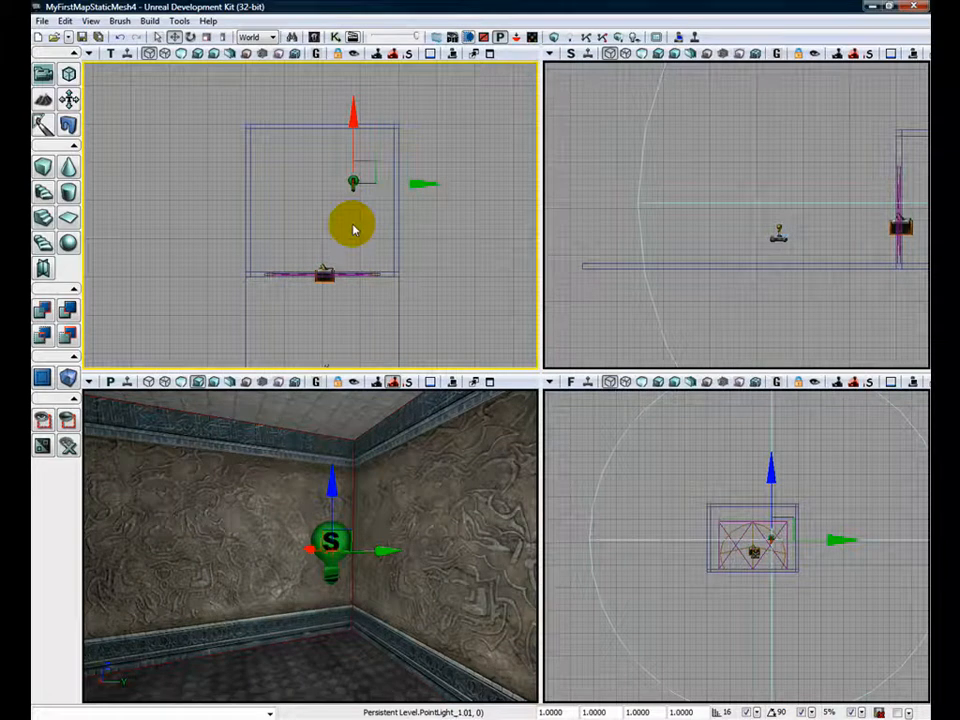
pyautogui.click(92, 21)
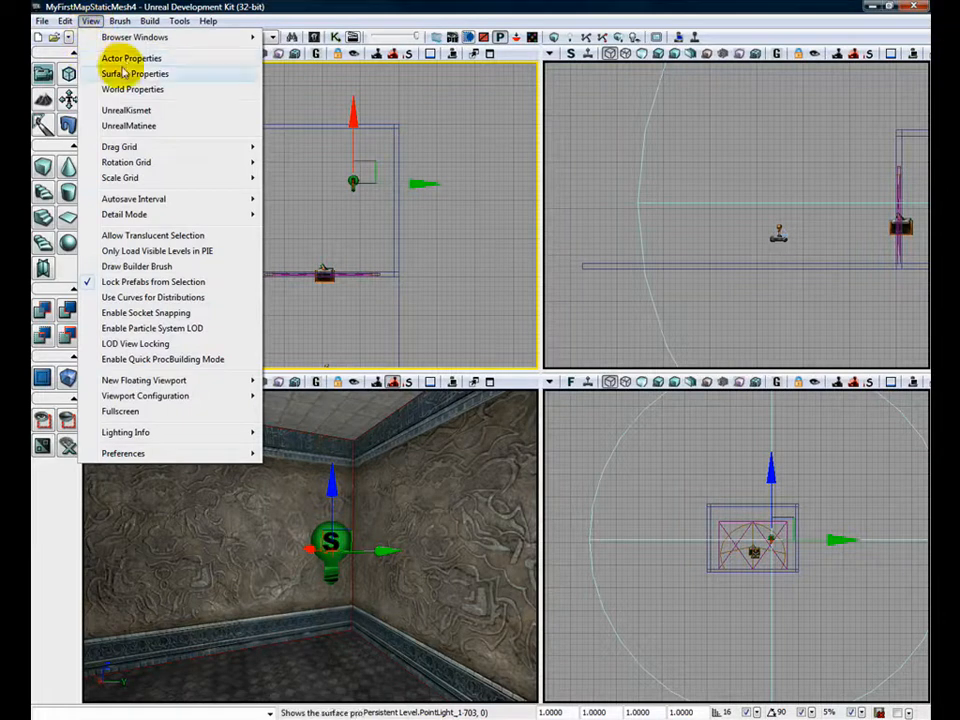
pyautogui.click(104, 58)
pyautogui.moveTo(420, 163); pyautogui.dragTo(615, 111)
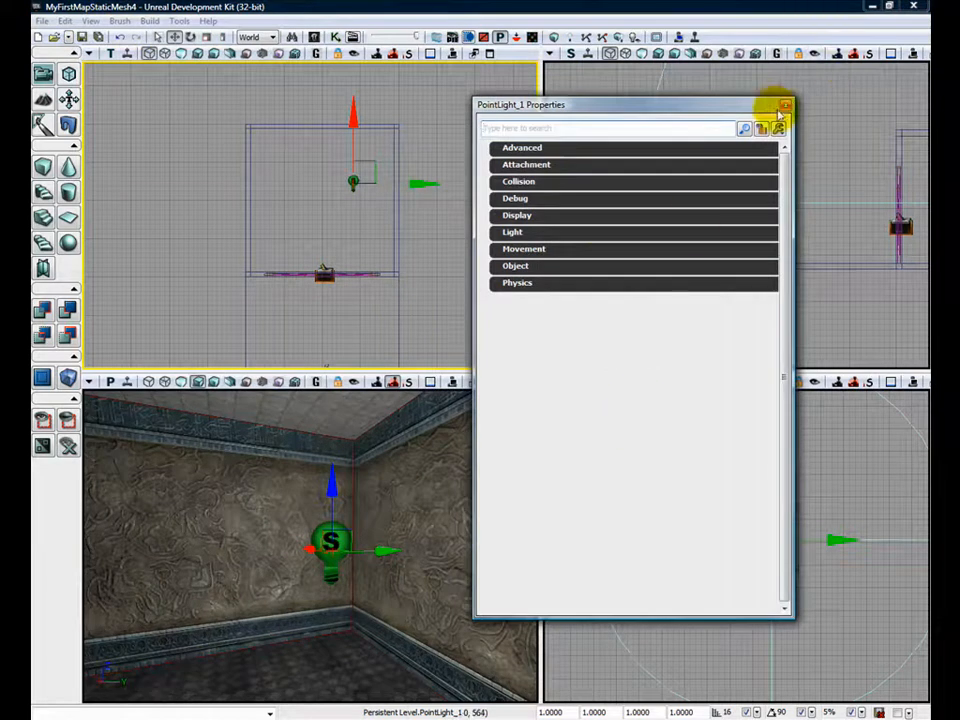
pyautogui.click(786, 104)
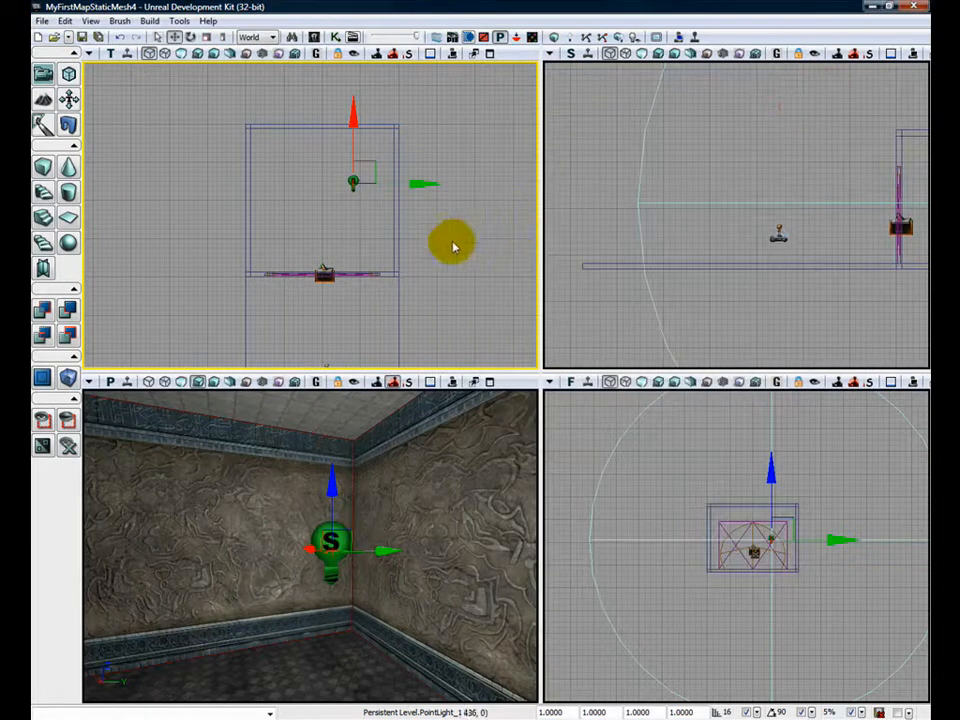
pyautogui.doubleClick(352, 181)
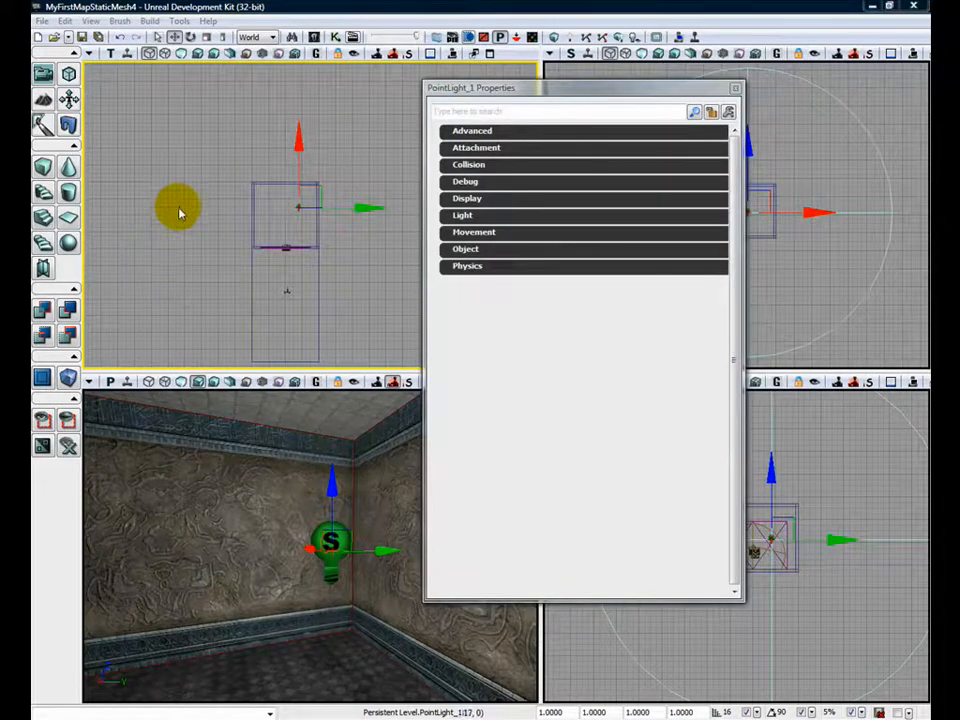
# Enable the Light Radius display in the top view and place the properties window clear of the radius circle.
pyautogui.click(89, 53)
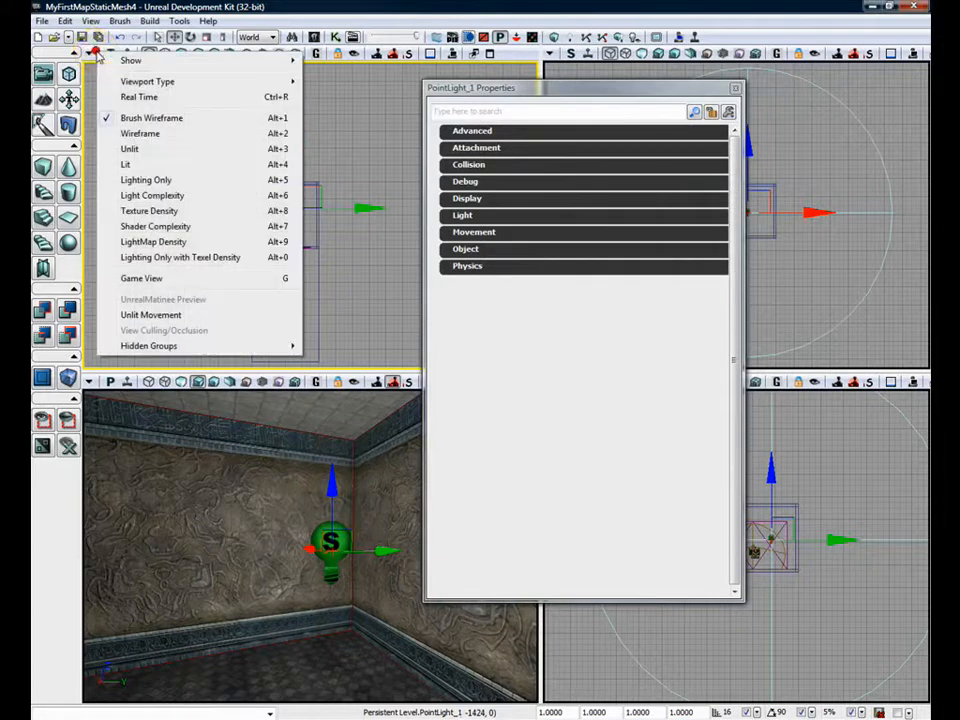
pyautogui.moveTo(182, 60)
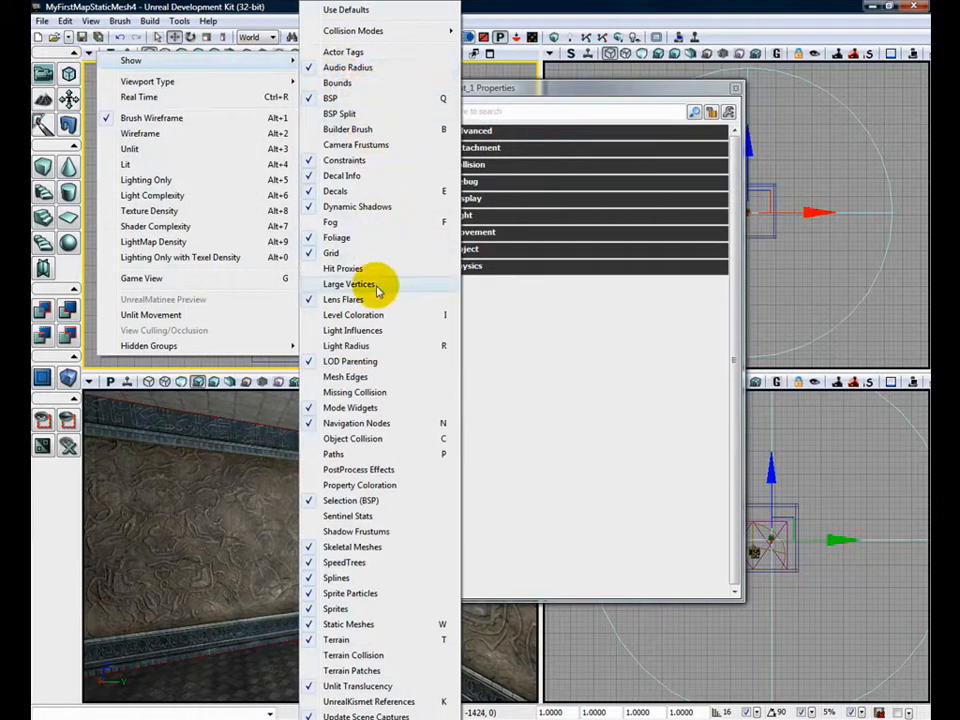
pyautogui.click(374, 350)
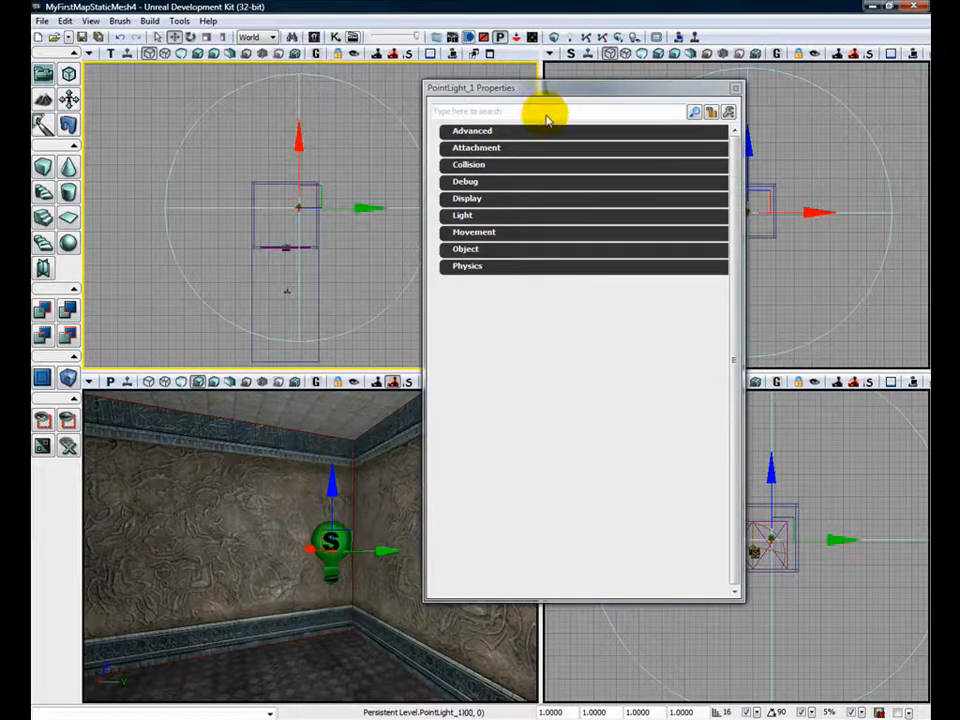
pyautogui.moveTo(564, 91); pyautogui.dragTo(419, 101)
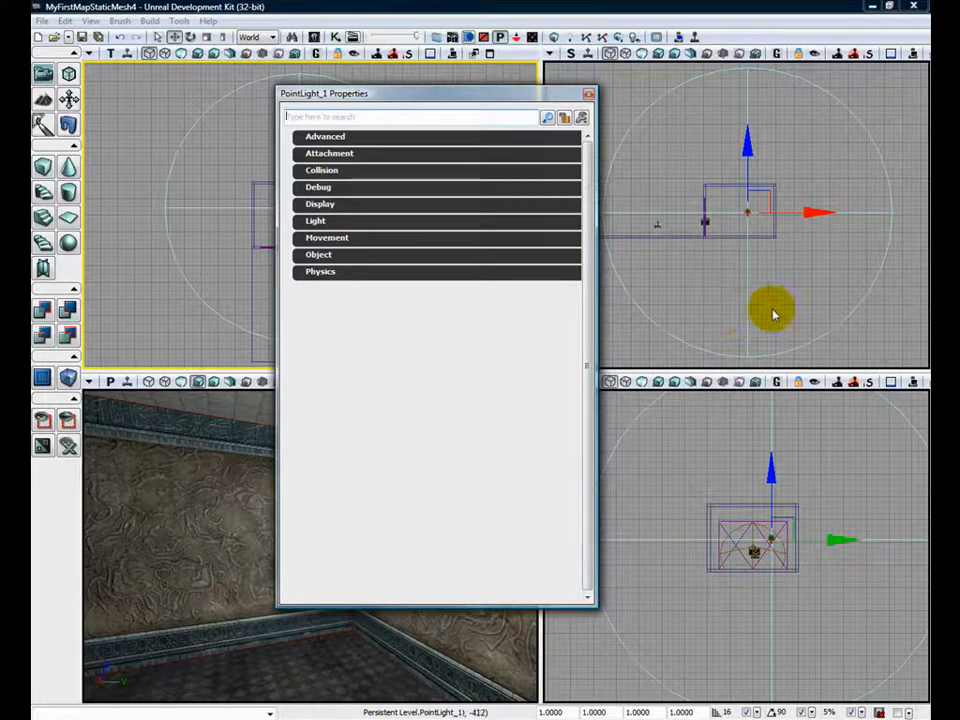
pyautogui.moveTo(435, 101); pyautogui.dragTo(620, 90)
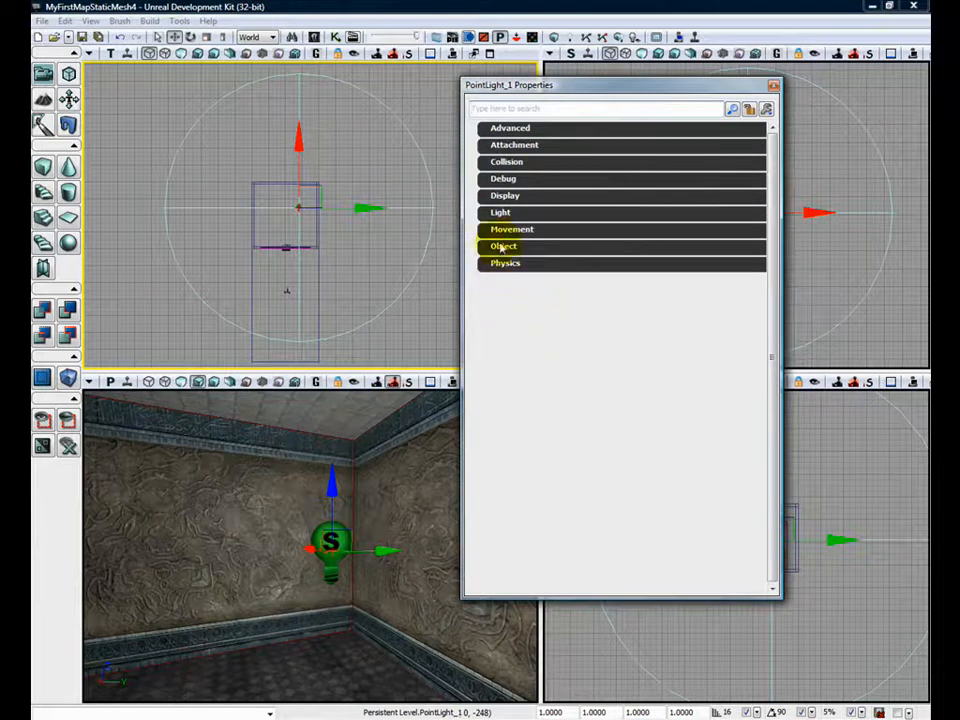
# Reduce the point light's radius to about 240.9 and compare the room in unlit and lit mode.
pyautogui.click(495, 215)
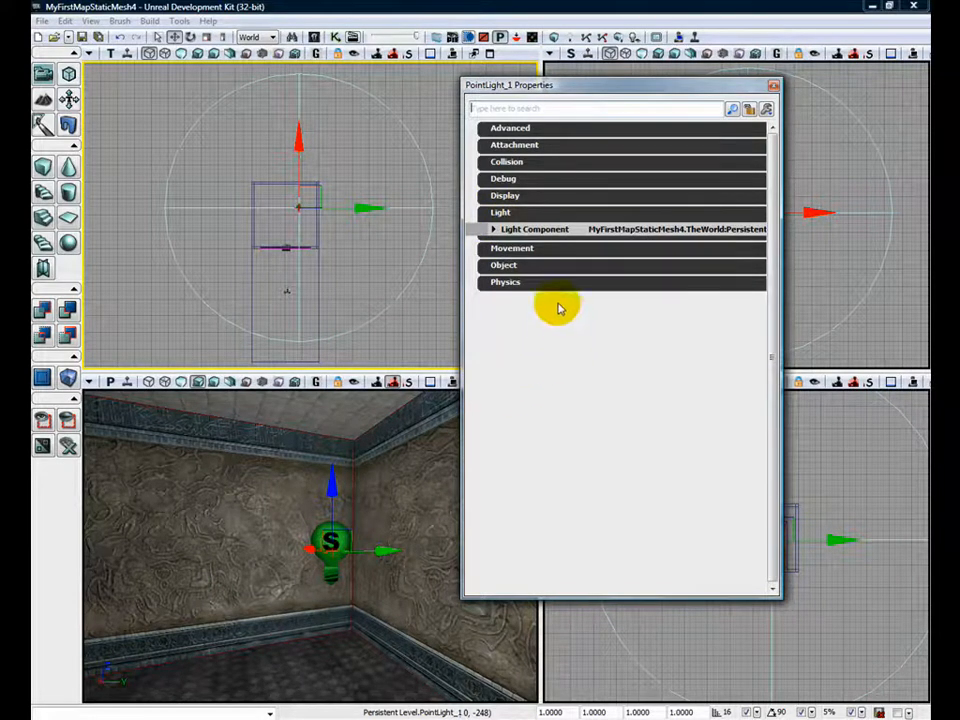
pyautogui.click(494, 230)
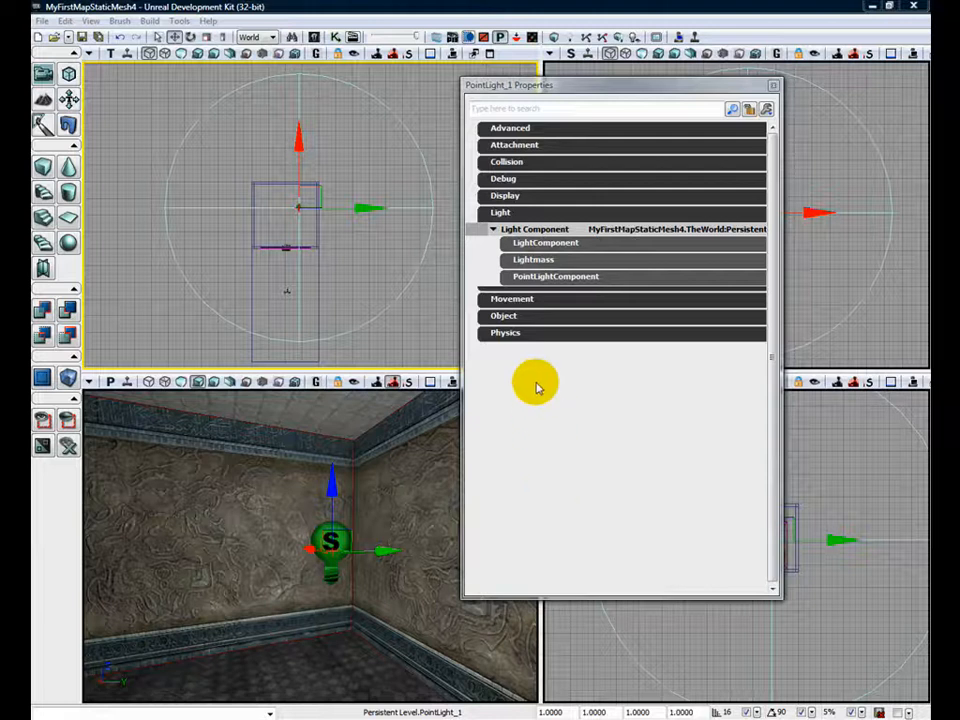
pyautogui.click(518, 278)
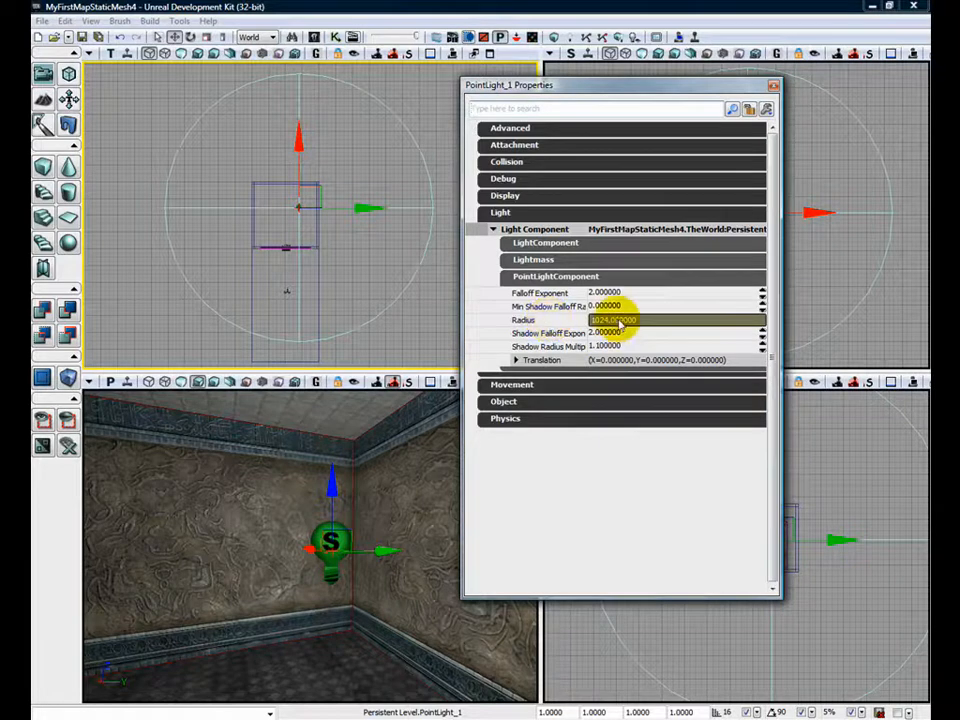
pyautogui.moveTo(640, 320)
pyautogui.mouseDown()
pyautogui.moveTo(606, 320)
pyautogui.moveTo(645, 321)
pyautogui.mouseUp()
pyautogui.moveTo(648, 321)
pyautogui.mouseDown()
pyautogui.moveTo(662, 318)
pyautogui.moveTo(632, 320)
pyautogui.mouseUp()
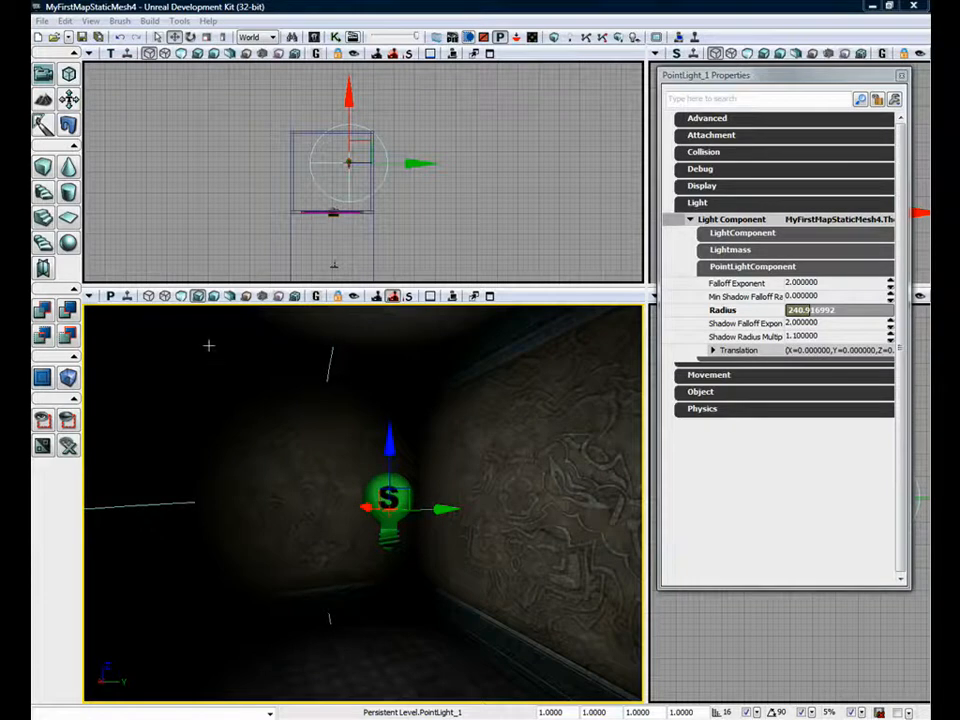
pyautogui.click(181, 296)
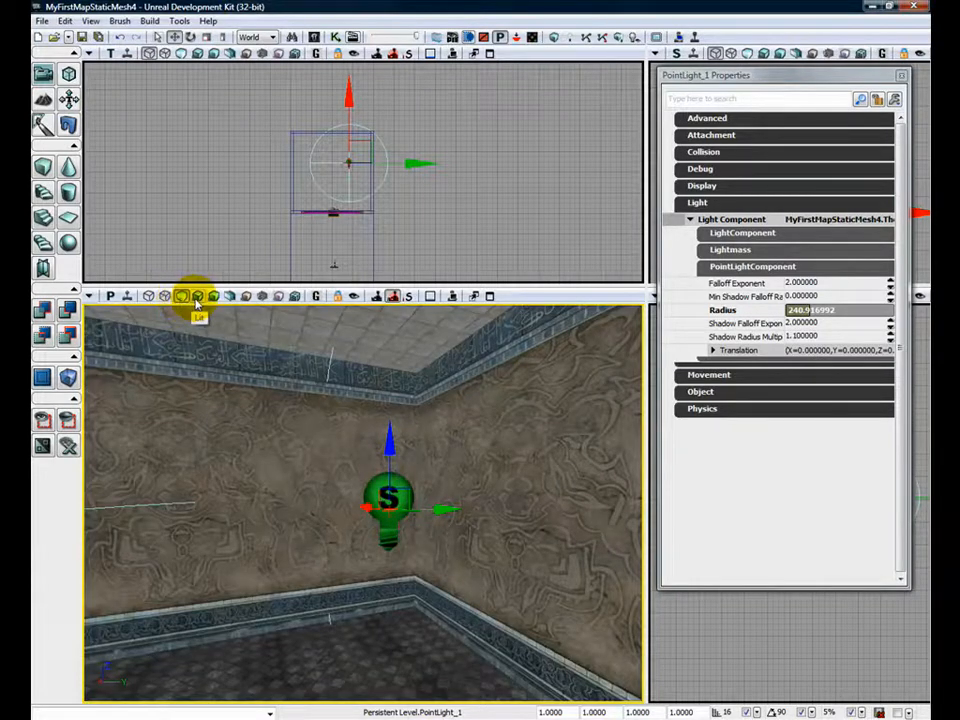
pyautogui.click(197, 298)
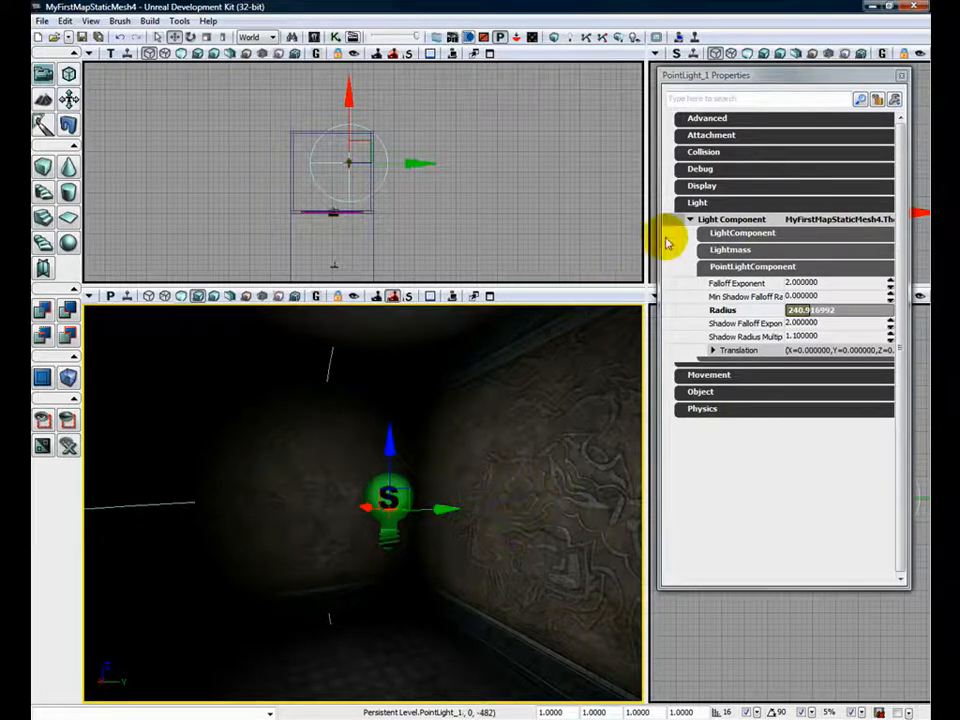
# Raise the point light's brightness to about 2 in its LightComponent settings.
pyautogui.click(716, 234)
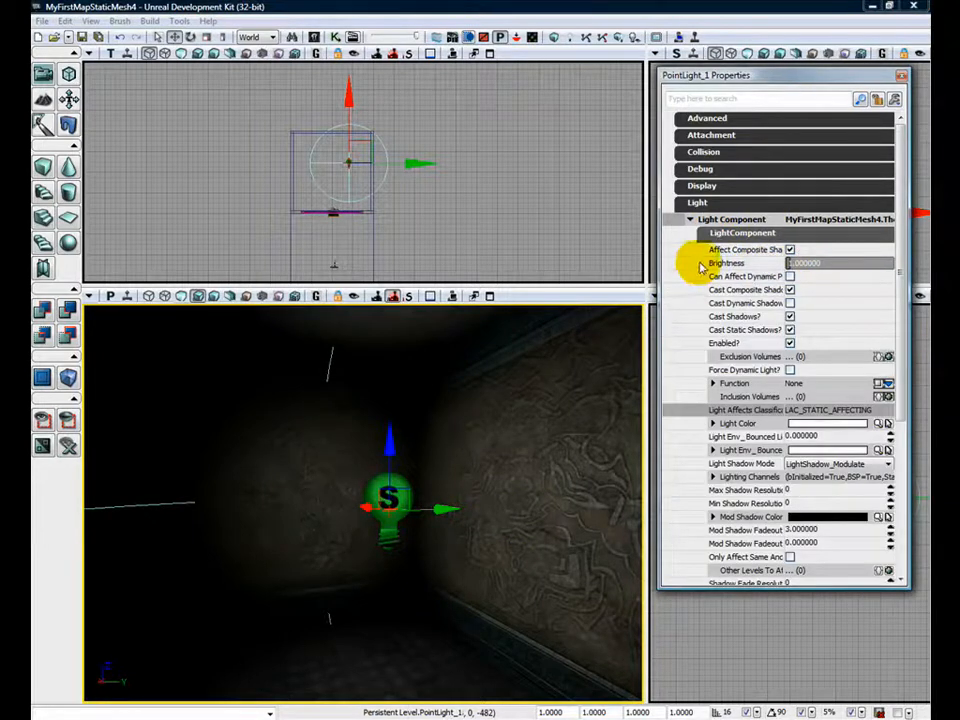
pyautogui.click(794, 264)
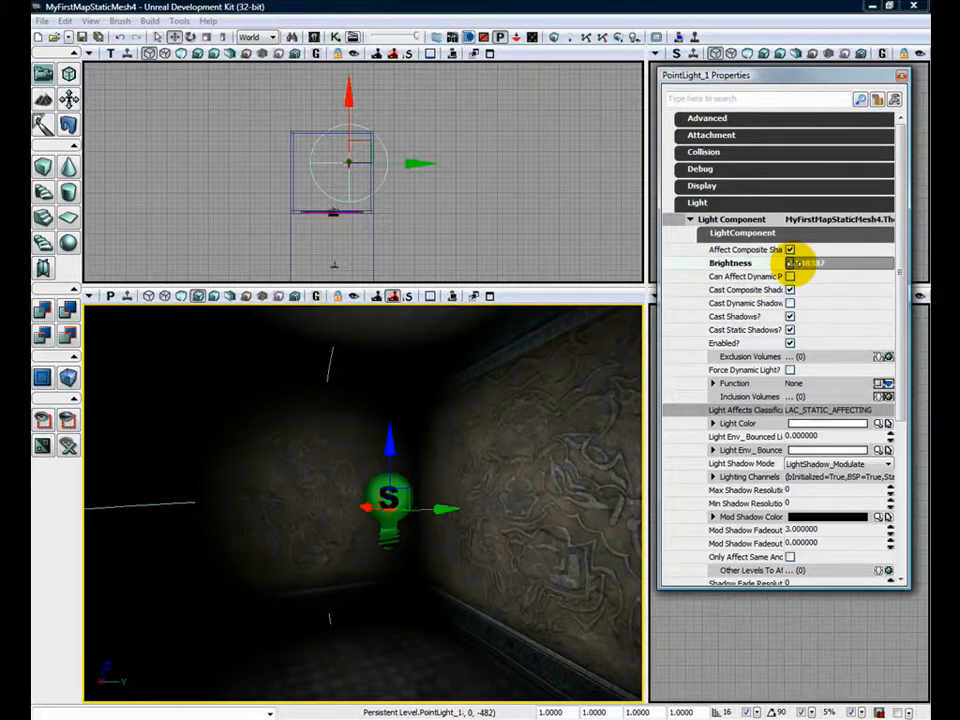
pyautogui.moveTo(796, 264); pyautogui.dragTo(800, 264)
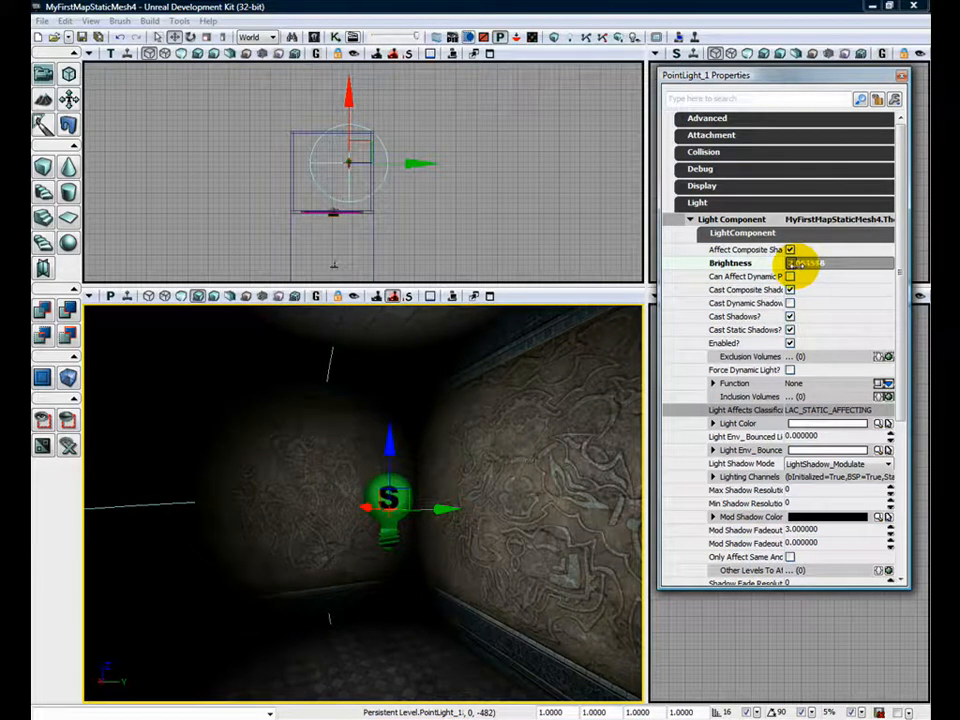
# Reduce the point light's radius further to about 204.6.
pyautogui.click(705, 232)
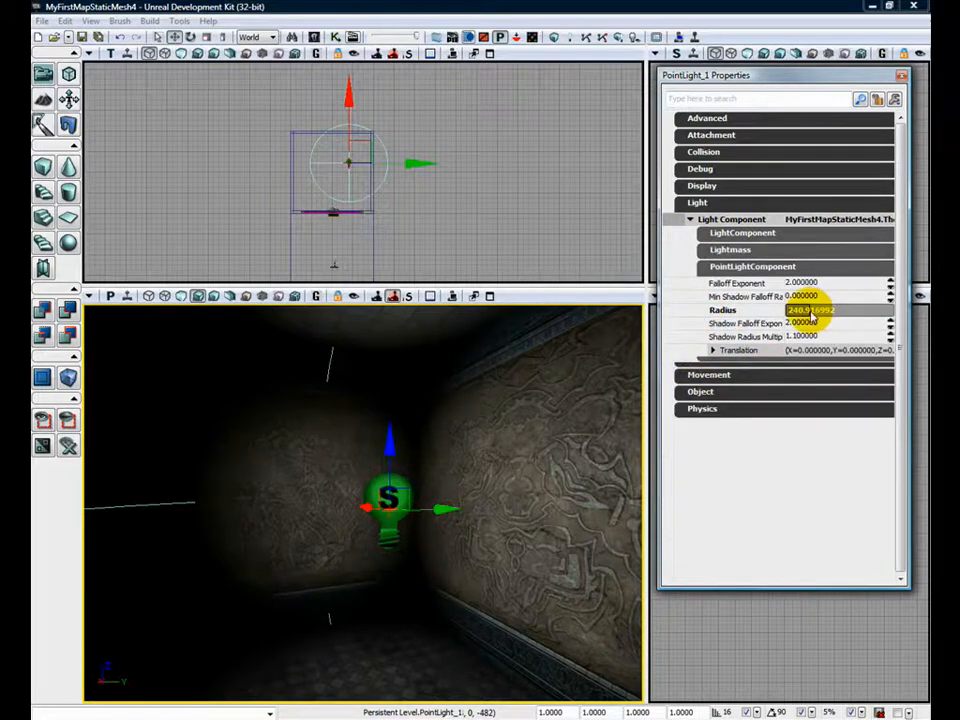
pyautogui.moveTo(811, 311)
pyautogui.mouseDown()
pyautogui.moveTo(819, 310)
pyautogui.moveTo(806, 312)
pyautogui.mouseUp()
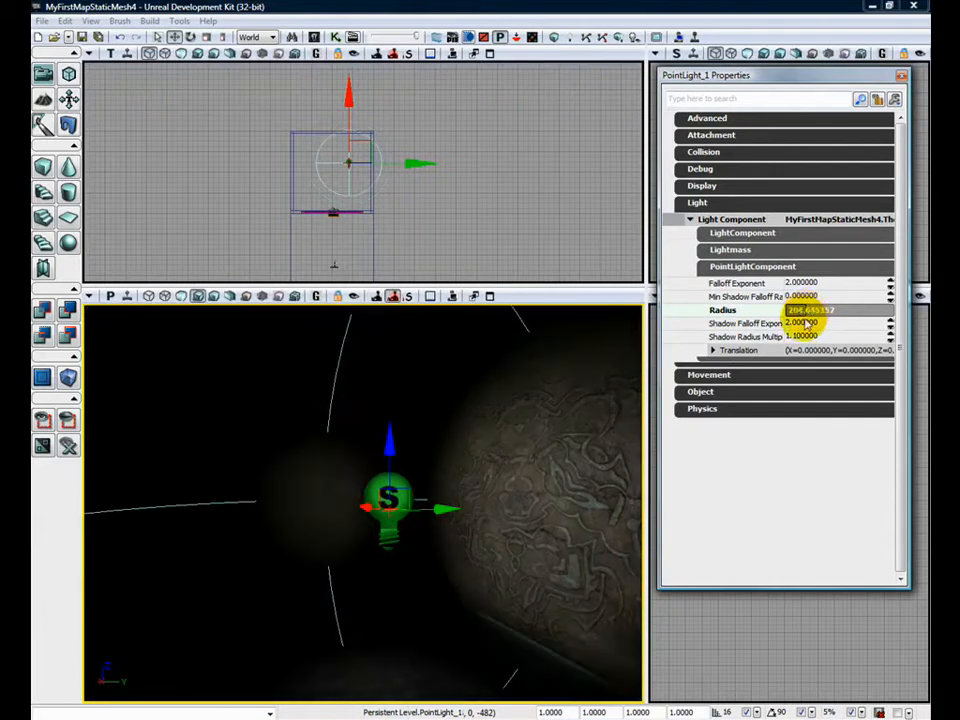
# Set the point light's Falloff Exponent to 0.0001 and raise it in small increments to compare the light's falloff on the walls.
pyautogui.click(836, 288)
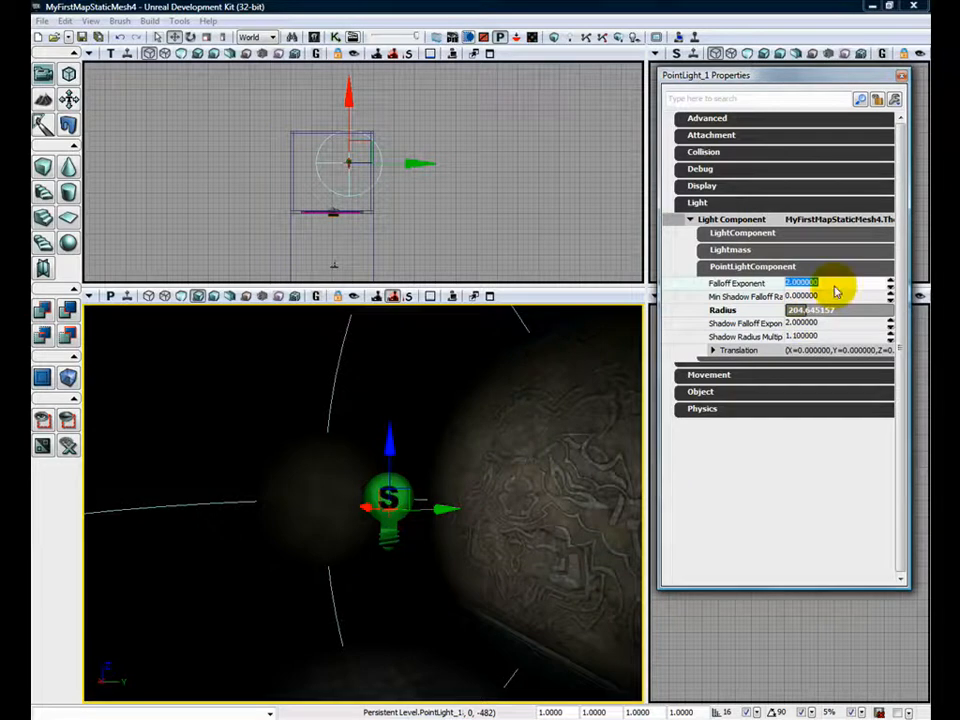
pyautogui.write('0.0001')
pyautogui.press('Return')
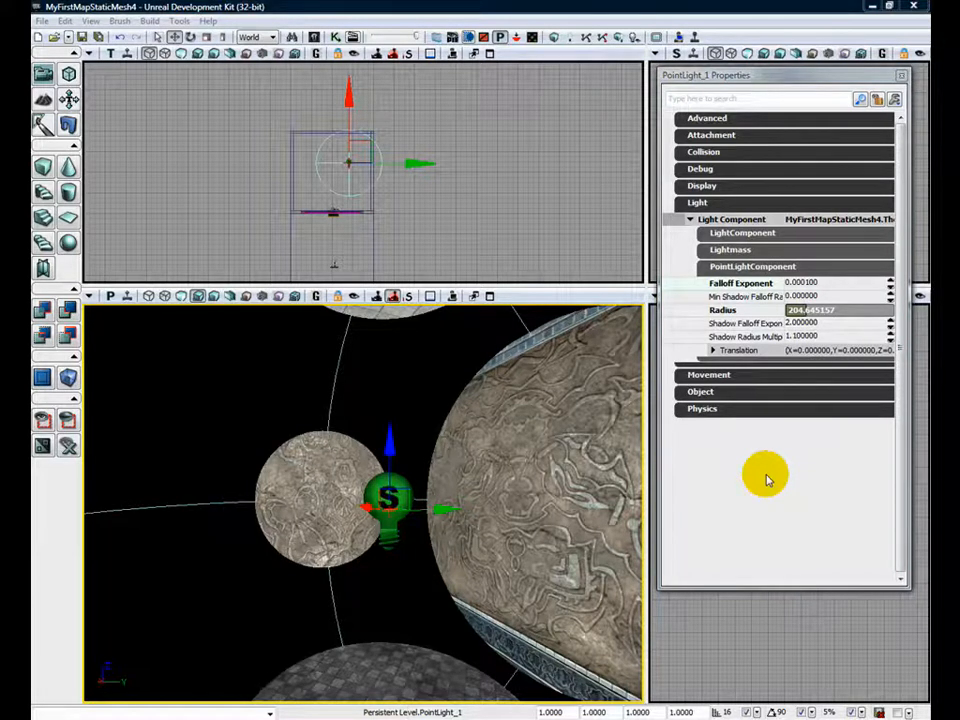
pyautogui.click(826, 283)
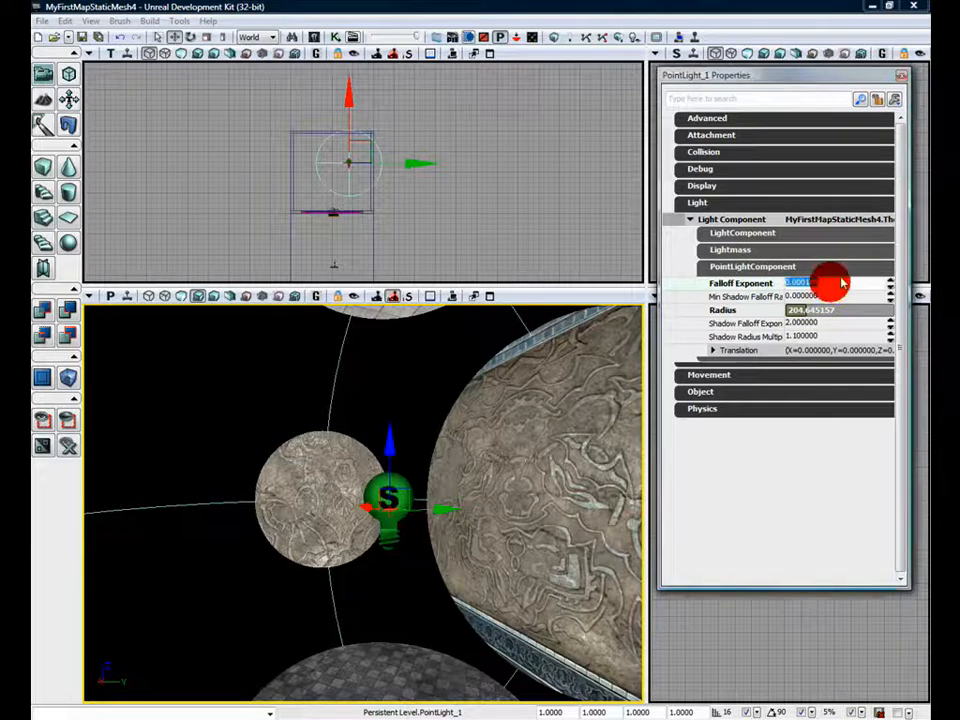
pyautogui.click(890, 282)
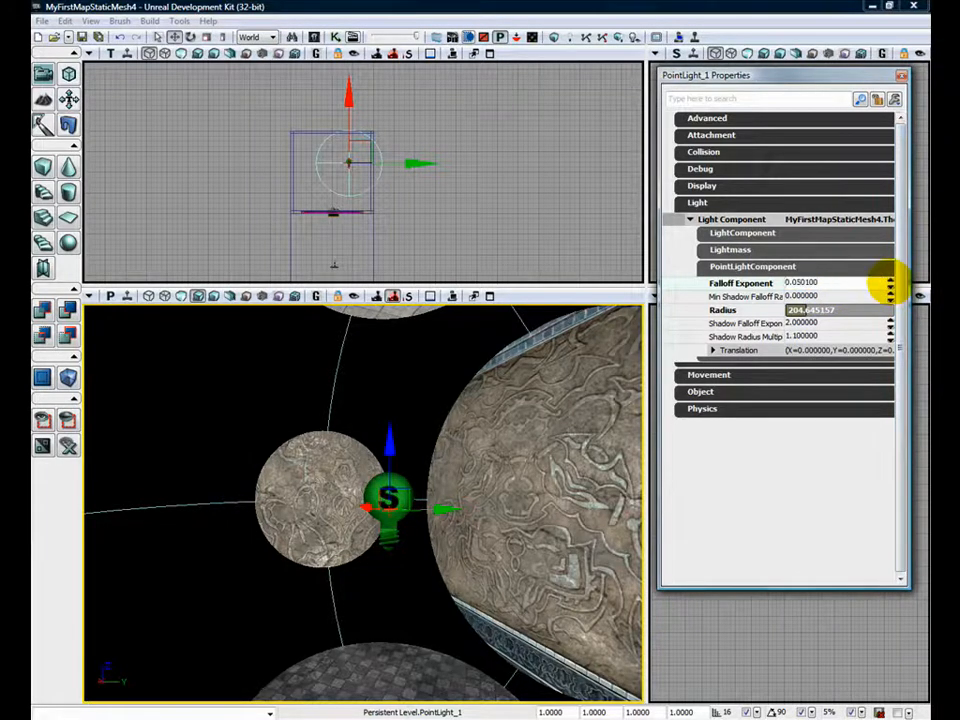
pyautogui.moveTo(889, 285)
pyautogui.mouseDown()
pyautogui.moveTo(859, 285)
pyautogui.moveTo(889, 285)
pyautogui.mouseUp()
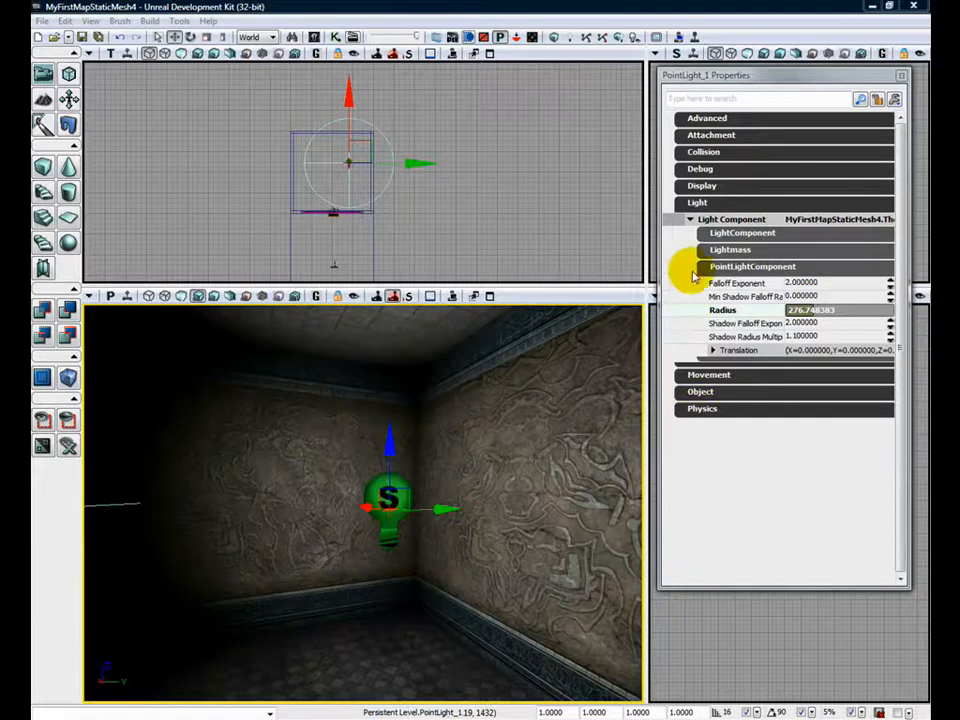
# Set the point light's Brightness to 1 in its LightComponent settings.
pyautogui.click(712, 234)
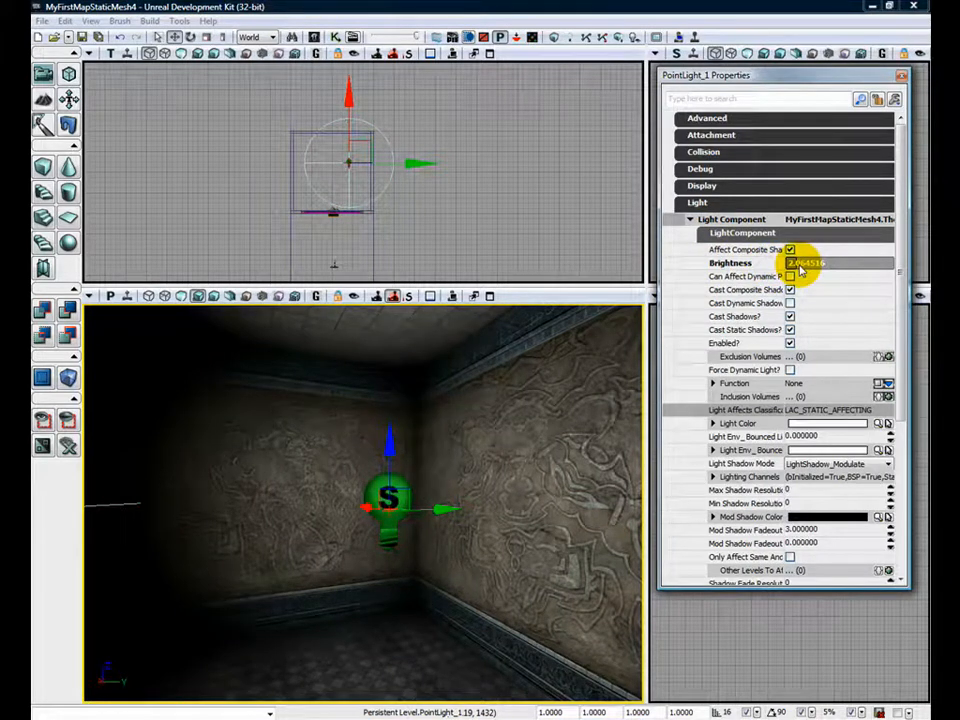
pyautogui.click(800, 264)
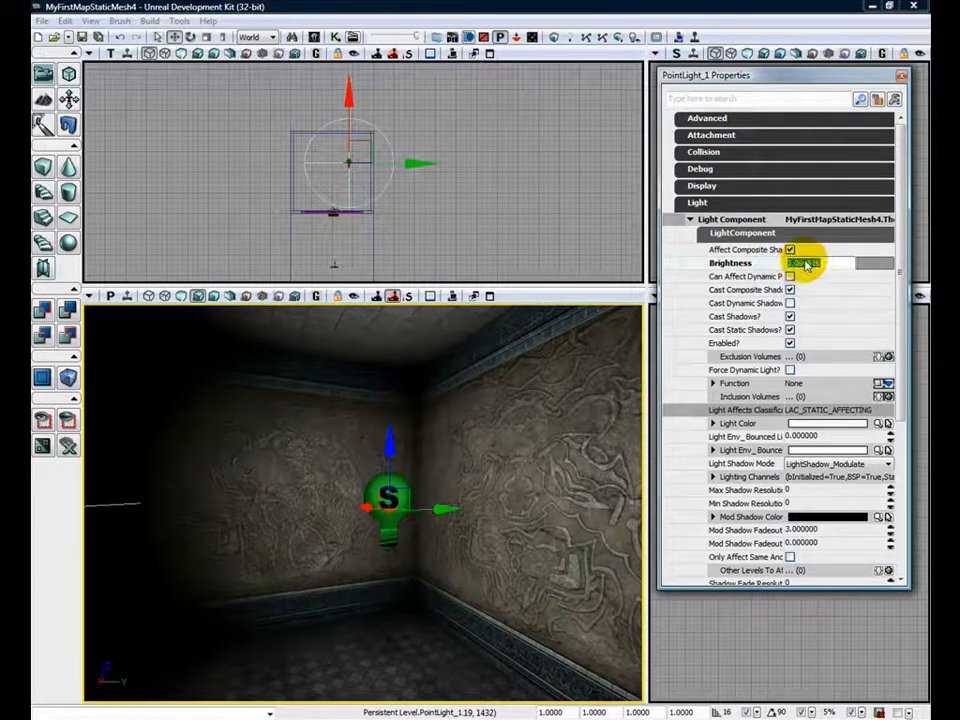
pyautogui.write('1')
pyautogui.press('Return')
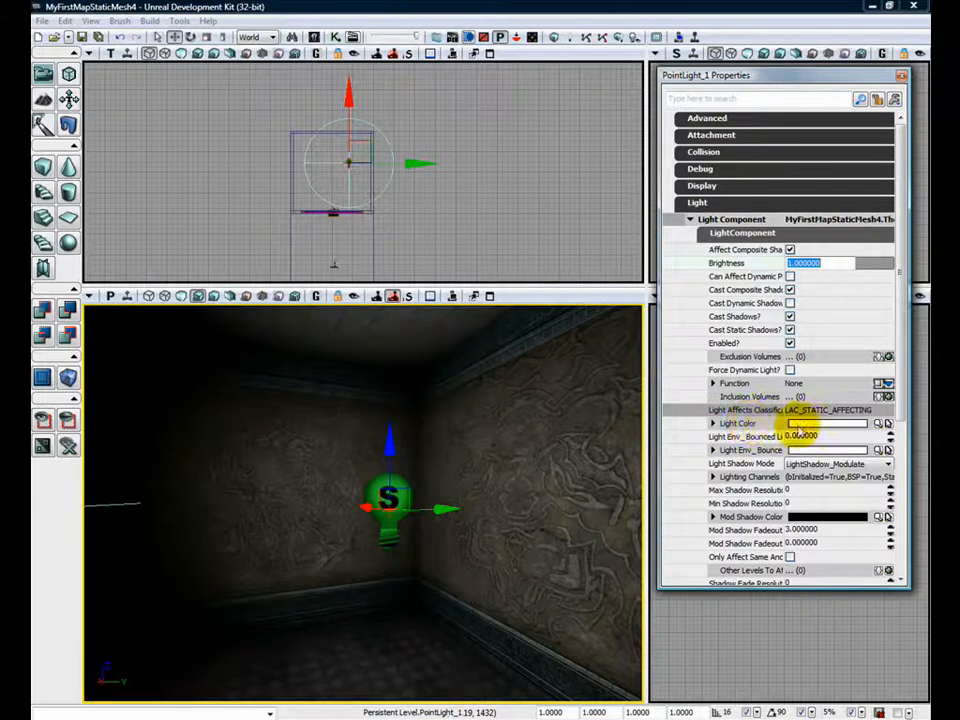
# Change the point light's Light Color to the basic orange with the color chooser clear of the room view.
pyautogui.click(886, 424)
pyautogui.moveTo(911, 317); pyautogui.dragTo(587, 87)
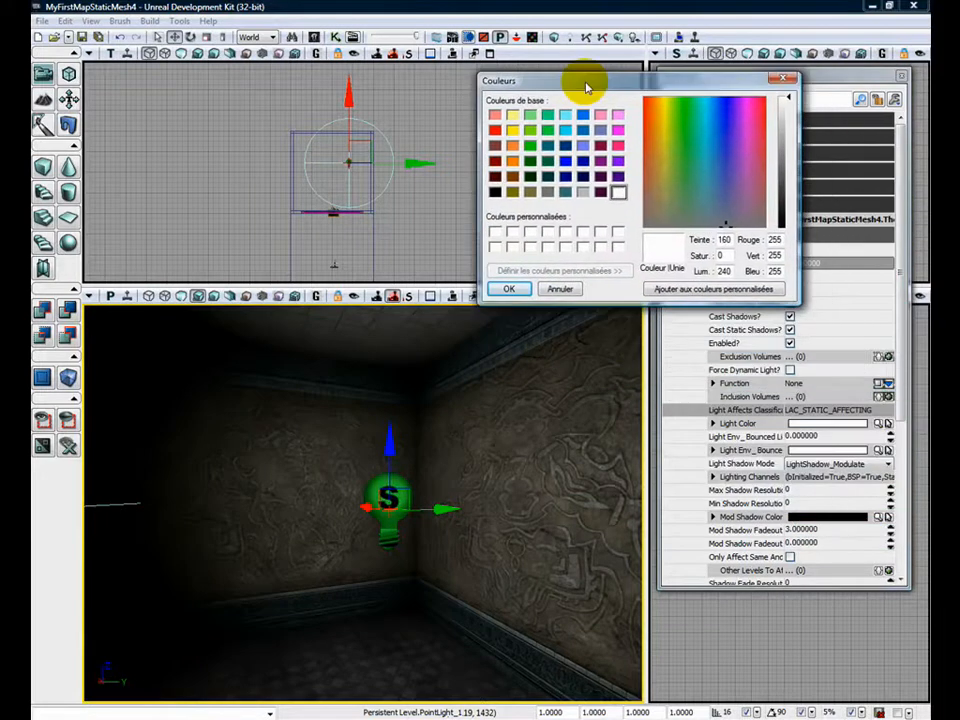
pyautogui.click(512, 160)
pyautogui.click(508, 289)
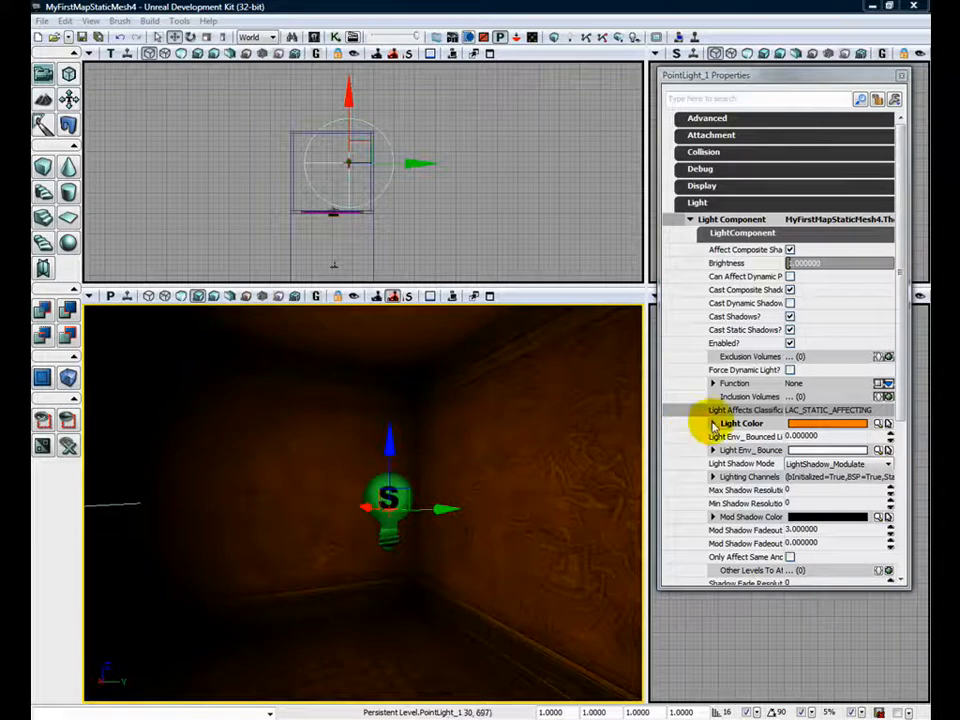
# Expand the Light Color components and raise the blue value to 200.
pyautogui.click(713, 424)
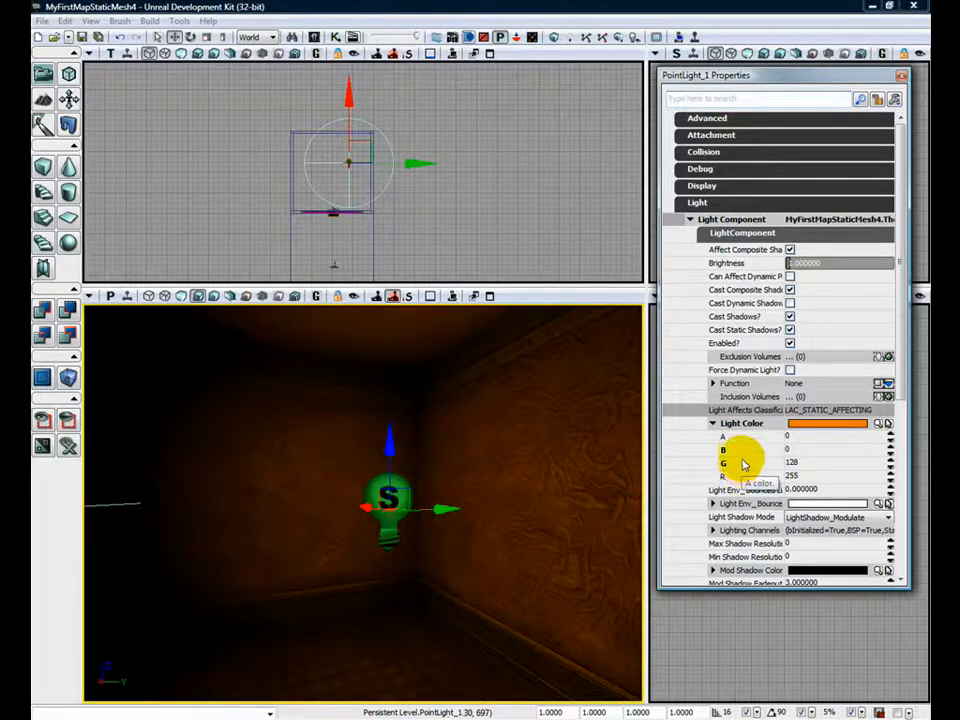
pyautogui.click(814, 451)
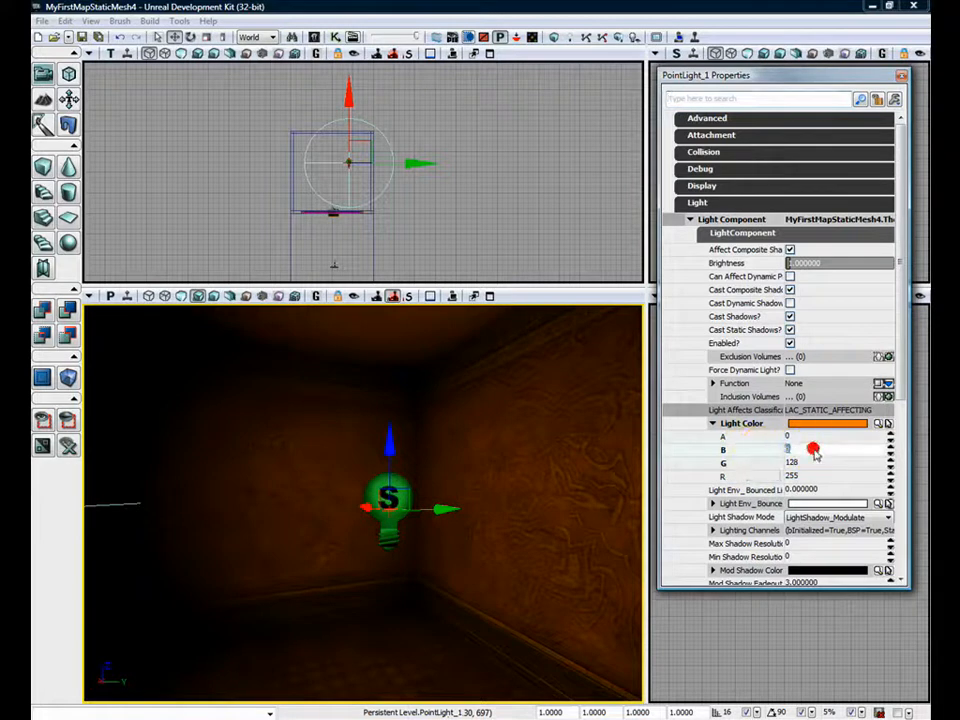
pyautogui.write('5')
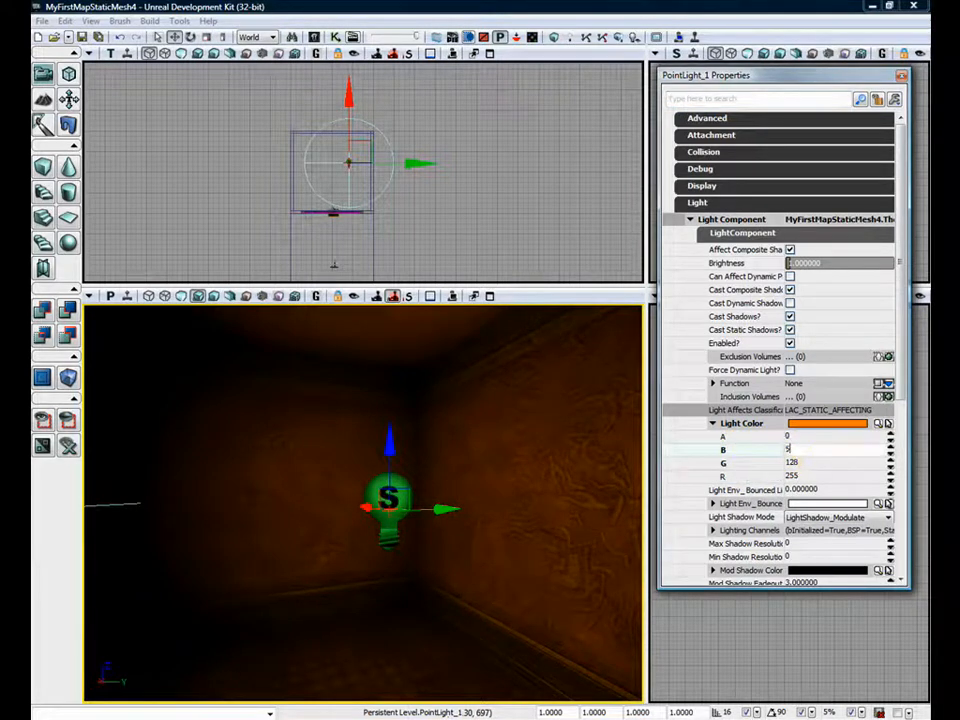
pyautogui.click(815, 455)
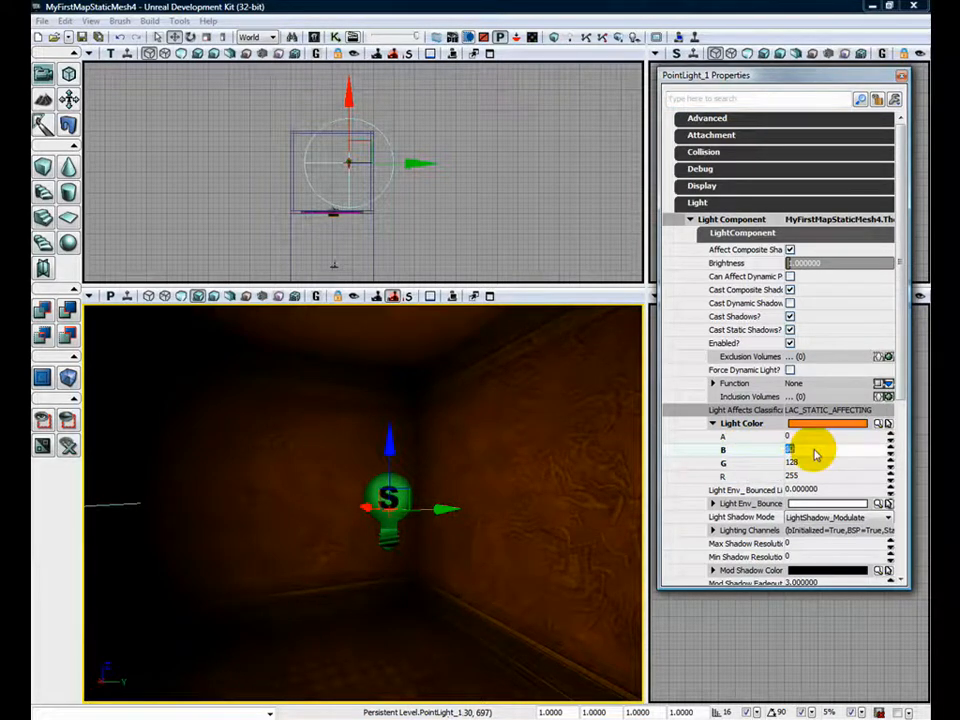
pyautogui.write('20')
pyautogui.click(815, 455)
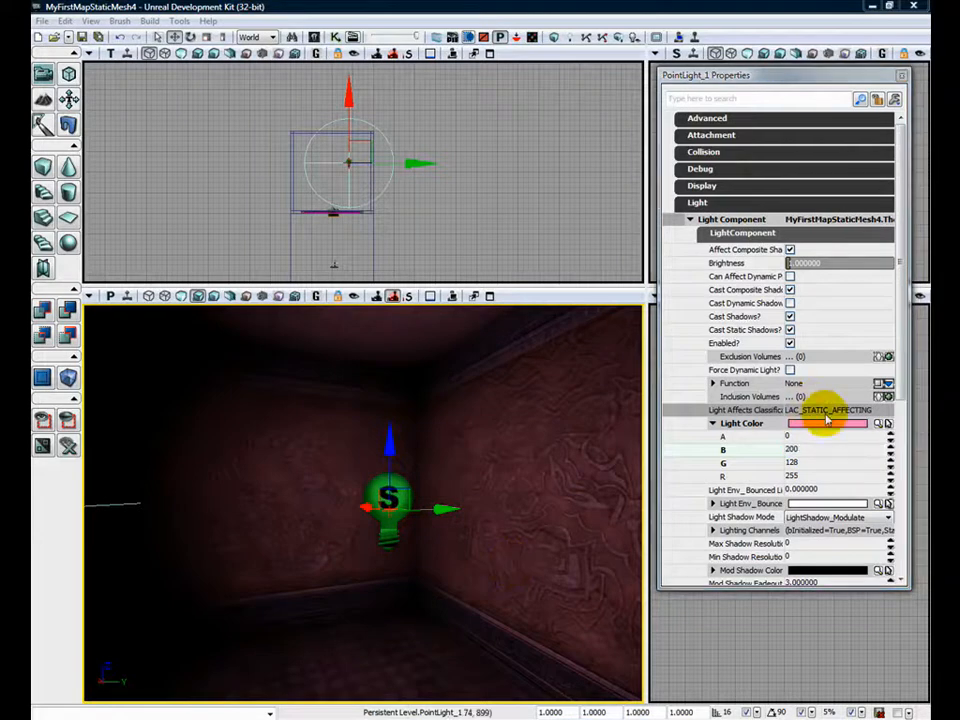
# Set the Light Color to white and toggle the point light's Enabled option.
pyautogui.click(879, 424)
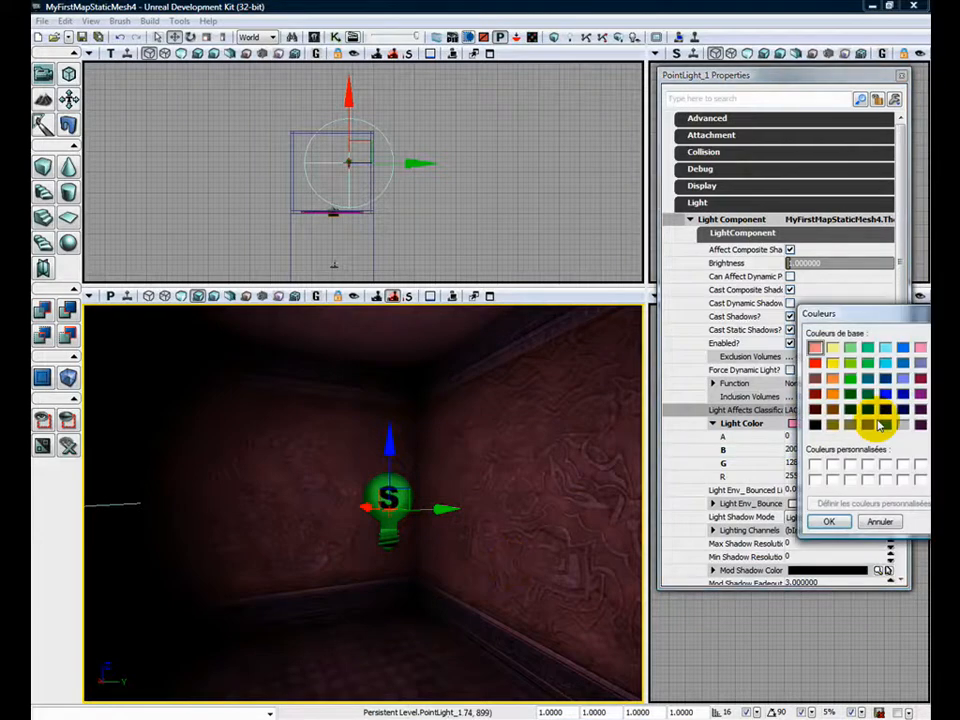
pyautogui.moveTo(884, 317); pyautogui.dragTo(655, 263)
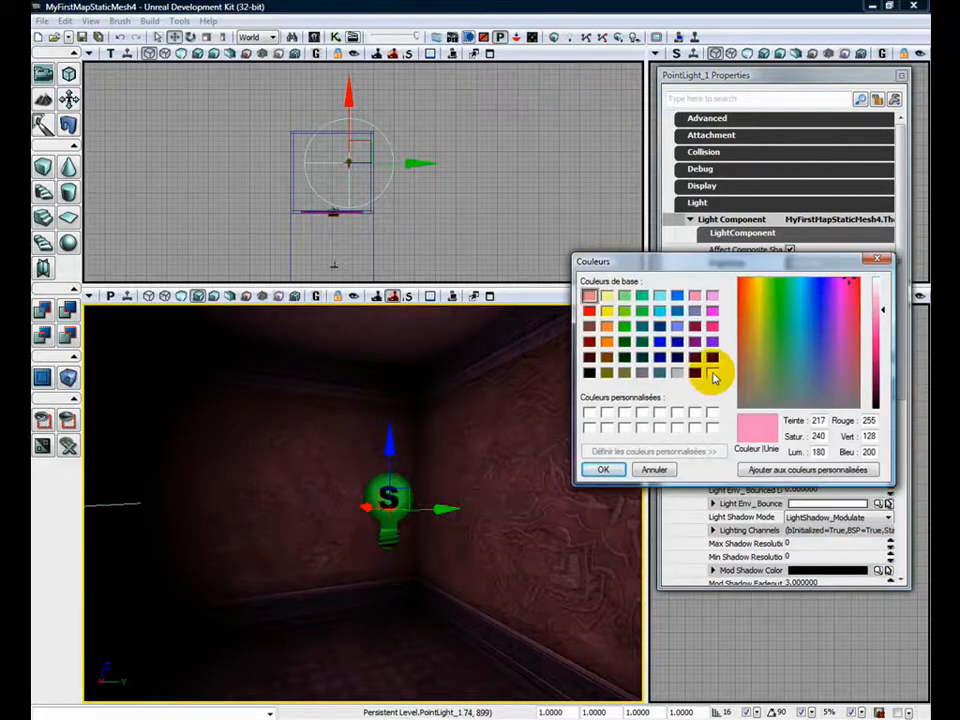
pyautogui.click(712, 373)
pyautogui.click(603, 470)
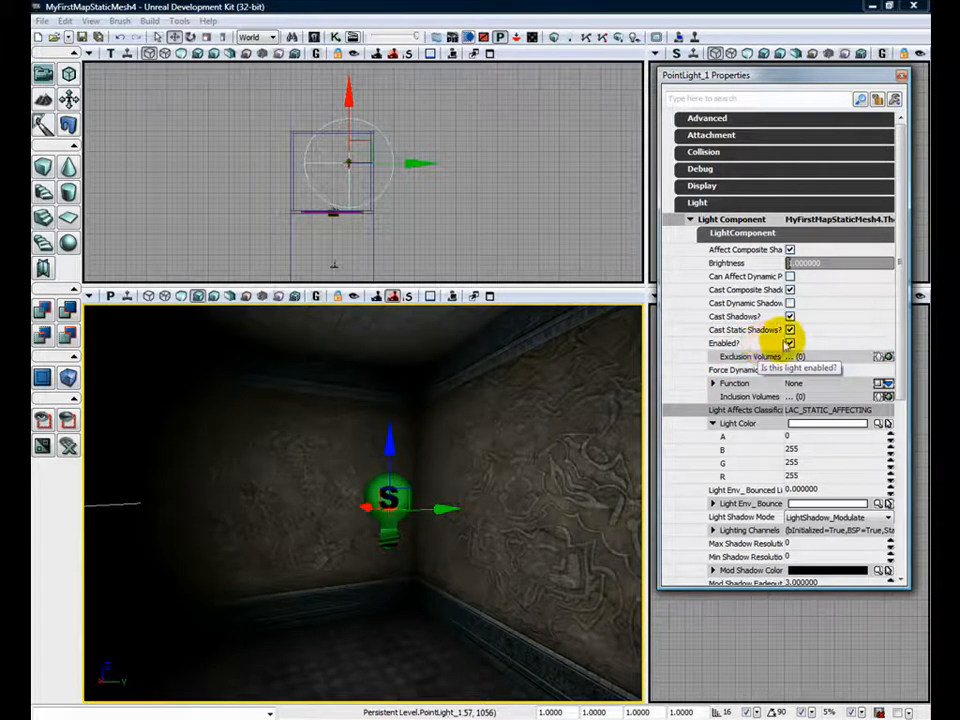
pyautogui.click(790, 343)
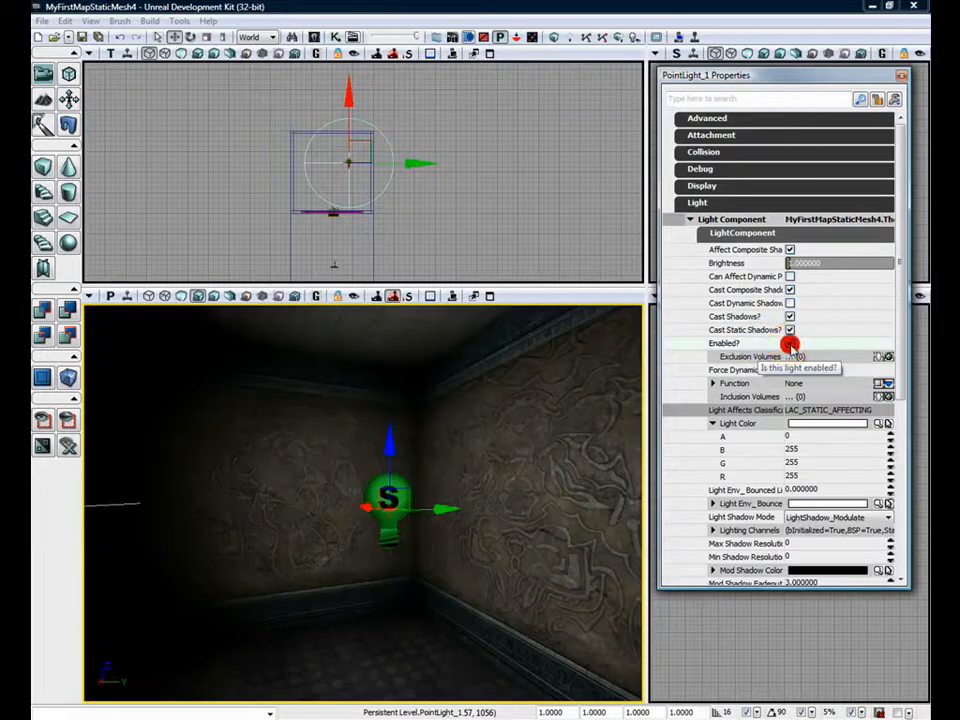
pyautogui.click(790, 342)
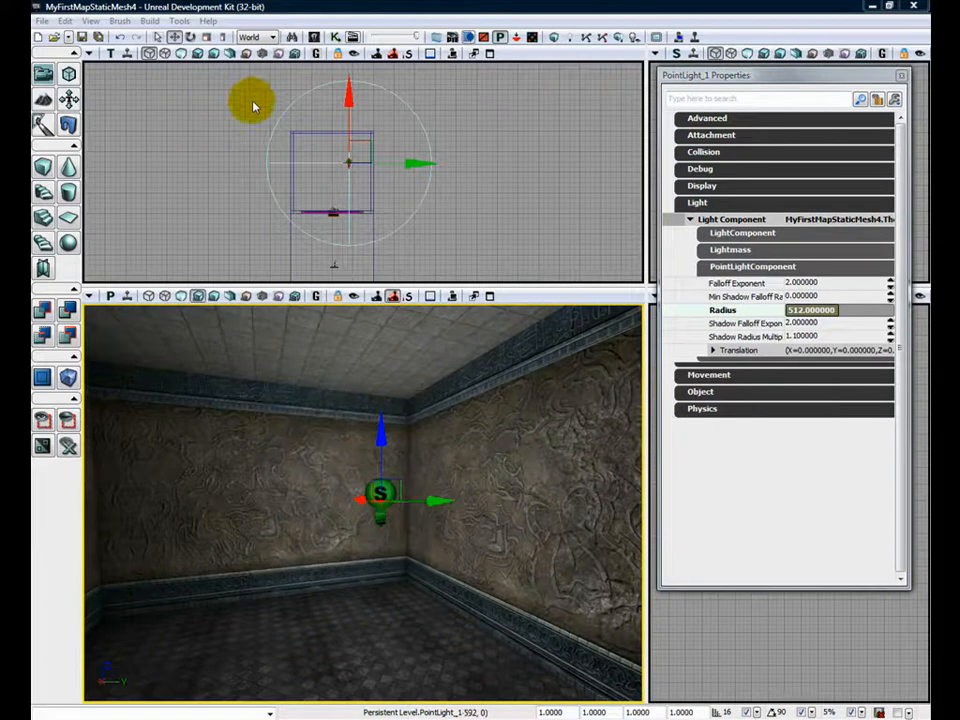
# Search the static meshes in the Content Browser for "statu".
pyautogui.click(314, 38)
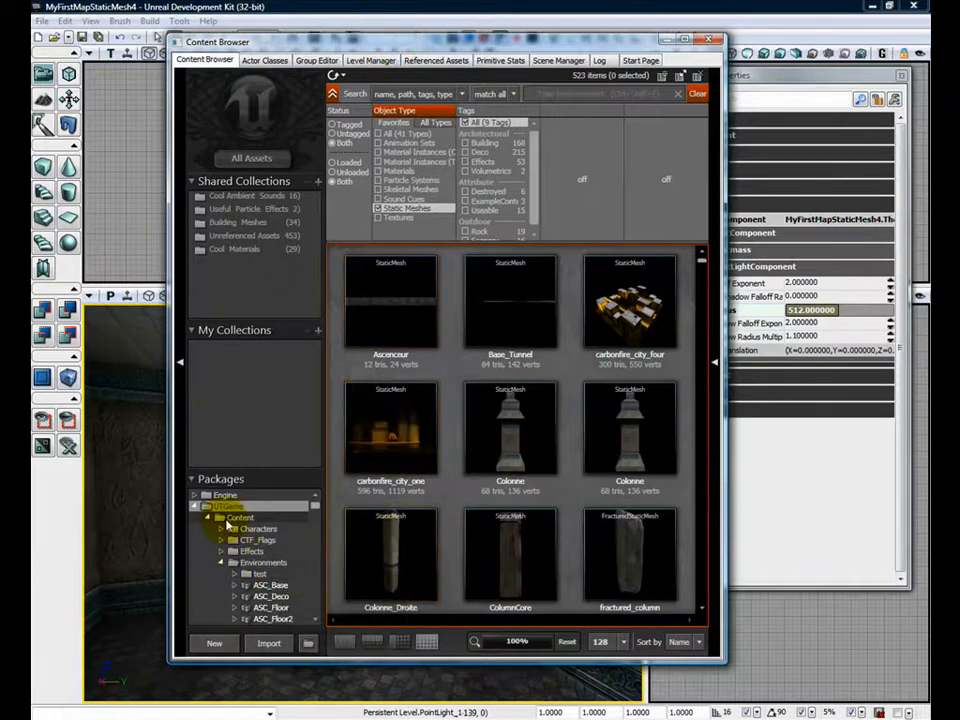
pyautogui.rightClick(231, 520)
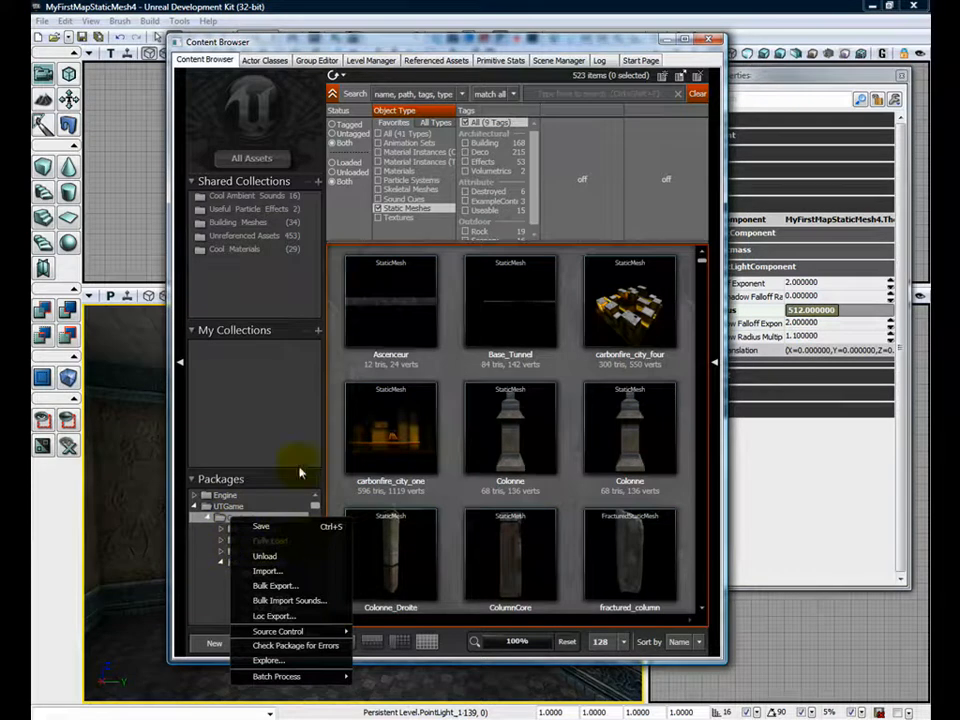
pyautogui.click(282, 409)
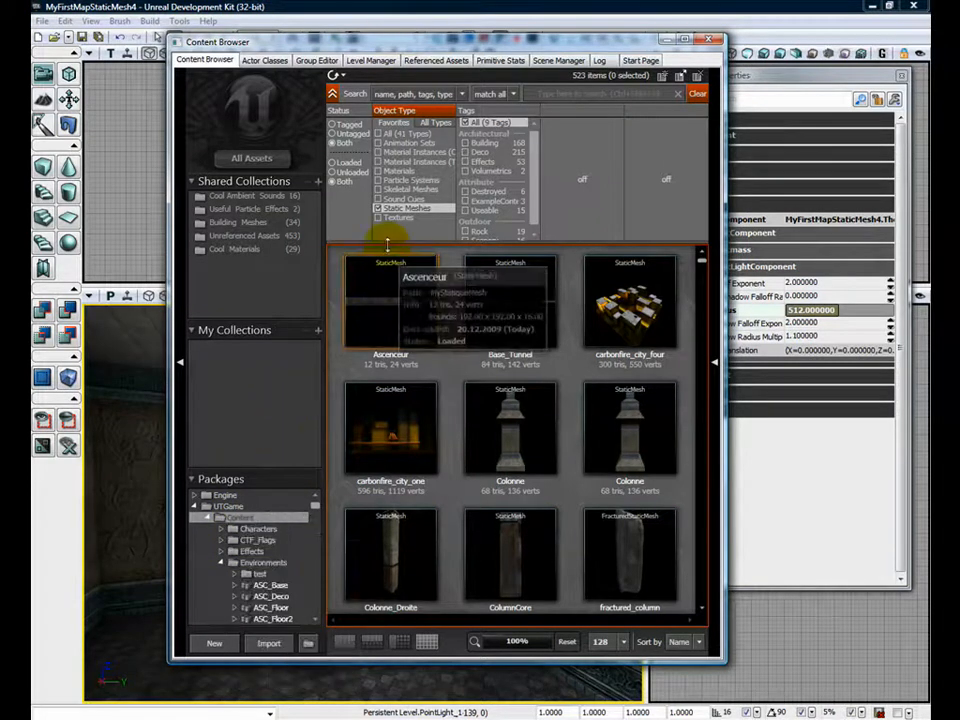
pyautogui.click(378, 209)
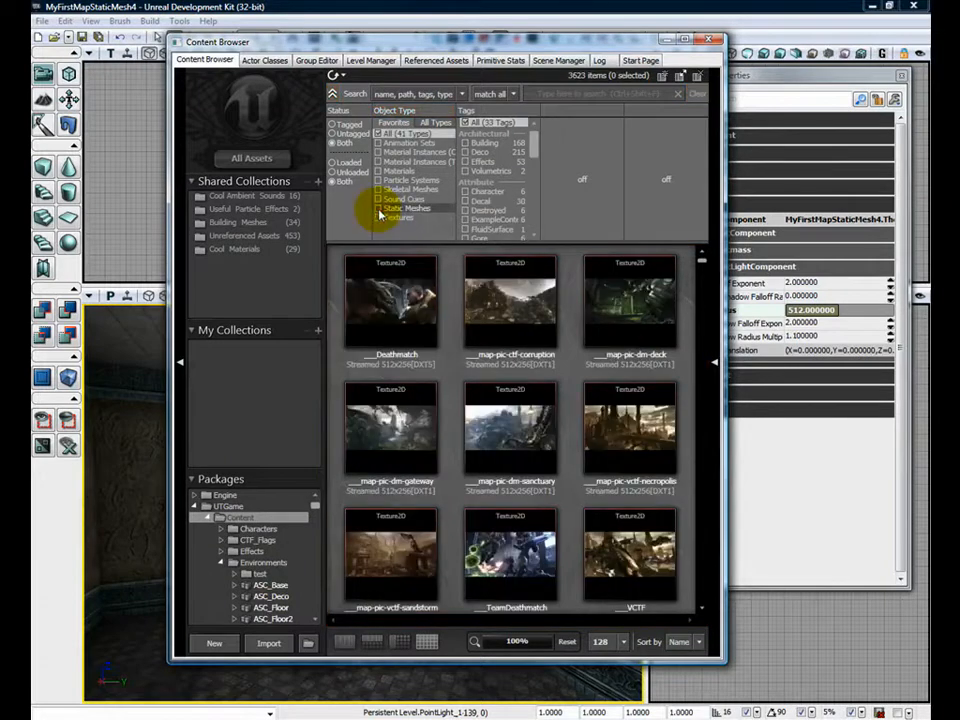
pyautogui.click(378, 208)
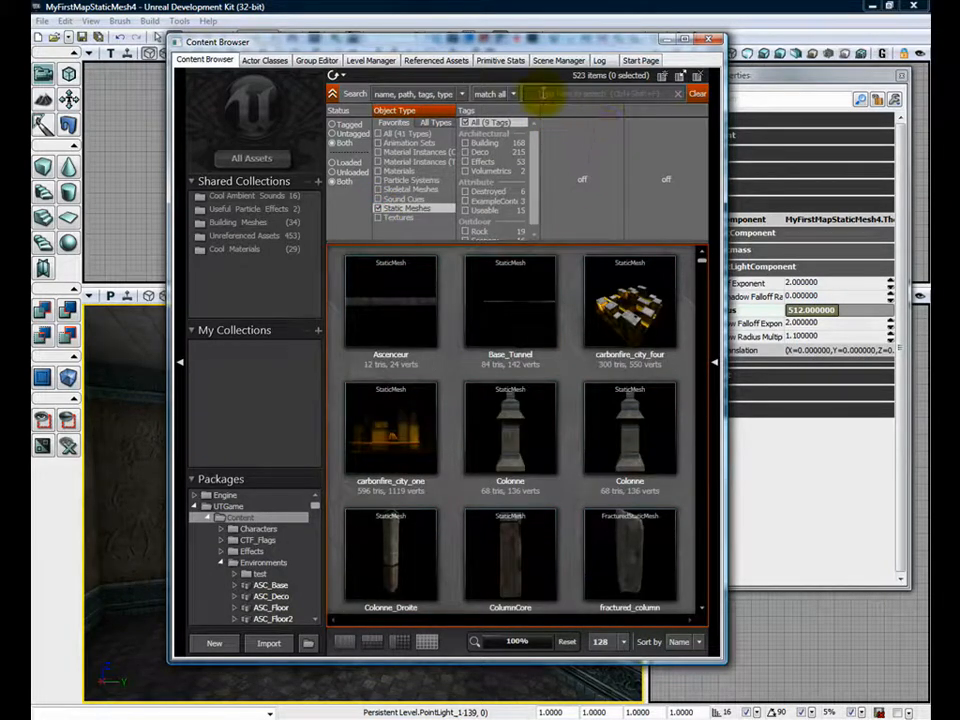
pyautogui.click(543, 93)
pyautogui.write('sta')
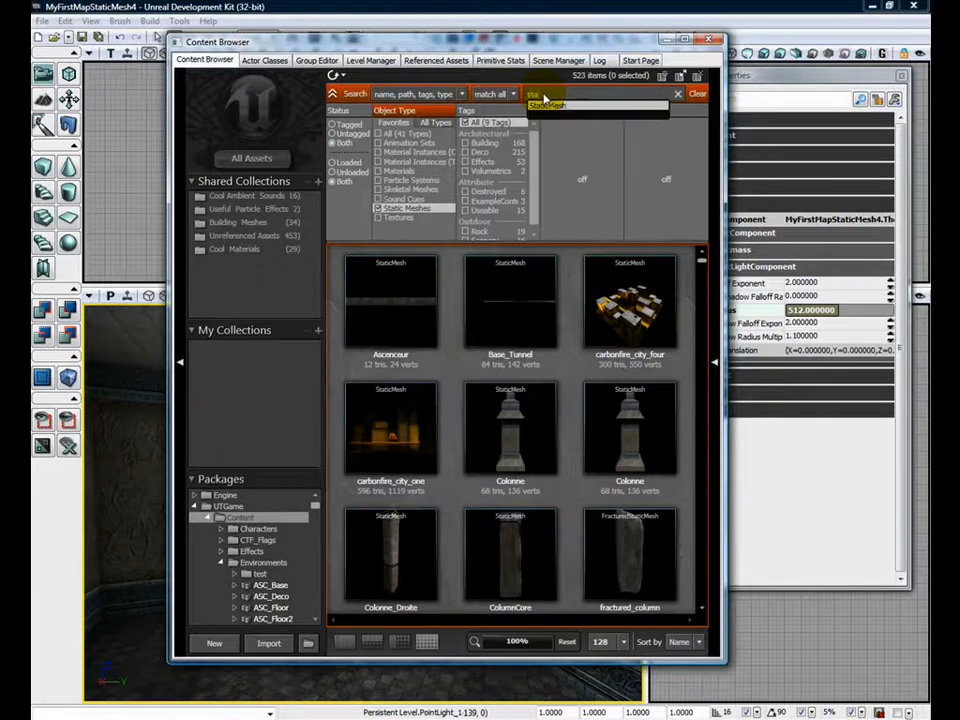
pyautogui.write('tu')
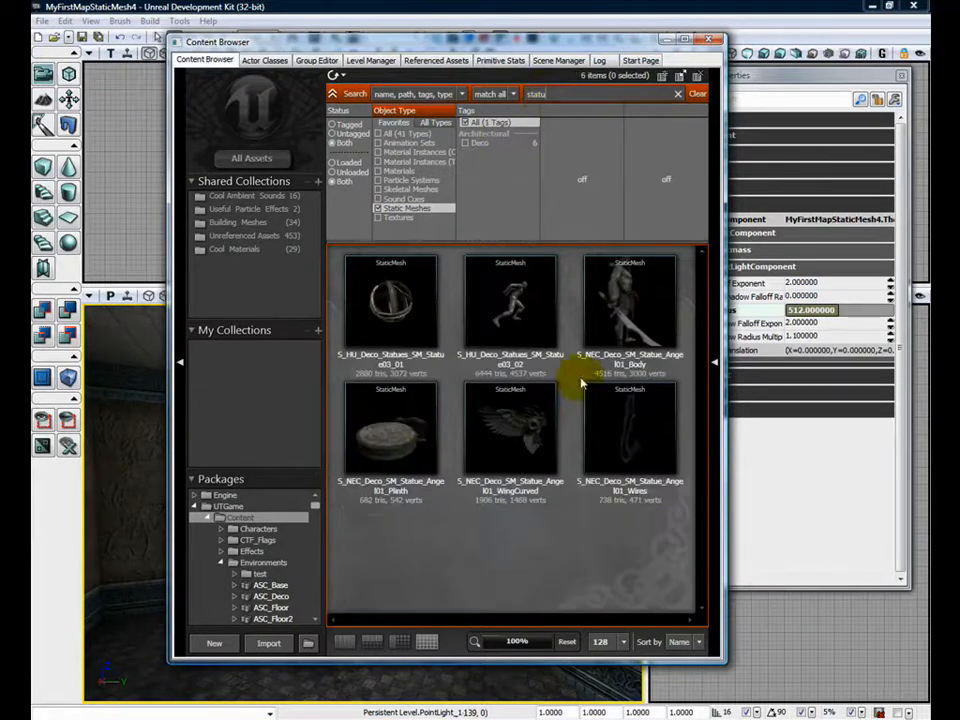
# Place the running statue mesh S_HU_Deco_Statues_SM_Statue03_02 on the room's floor and deselect it.
pyautogui.moveTo(513, 305)
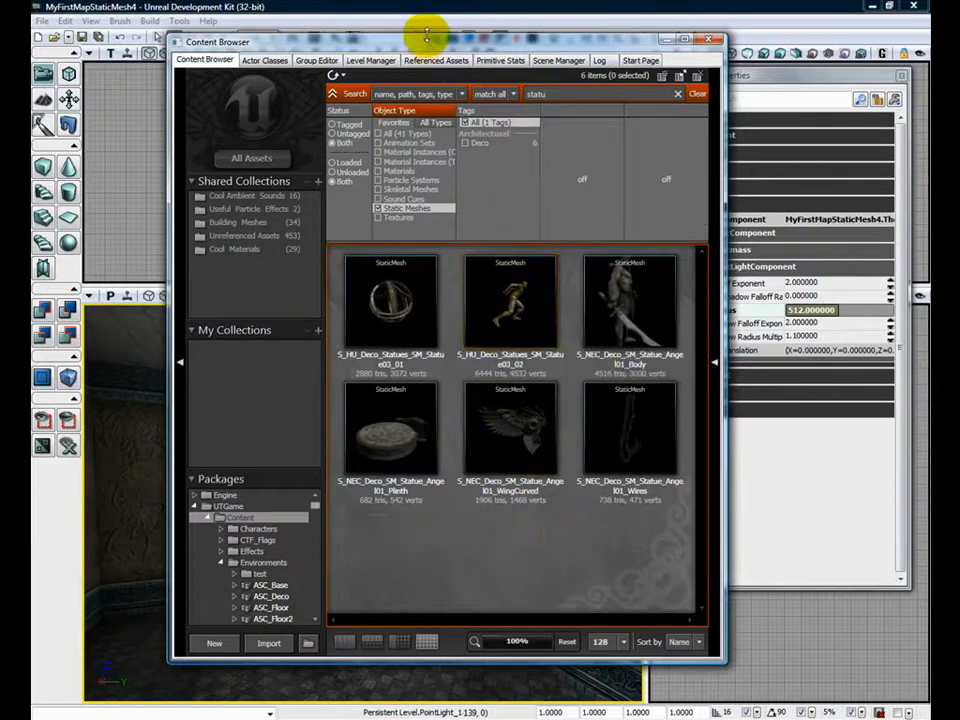
pyautogui.moveTo(426, 42); pyautogui.dragTo(669, 46)
pyautogui.moveTo(767, 304); pyautogui.dragTo(285, 655)
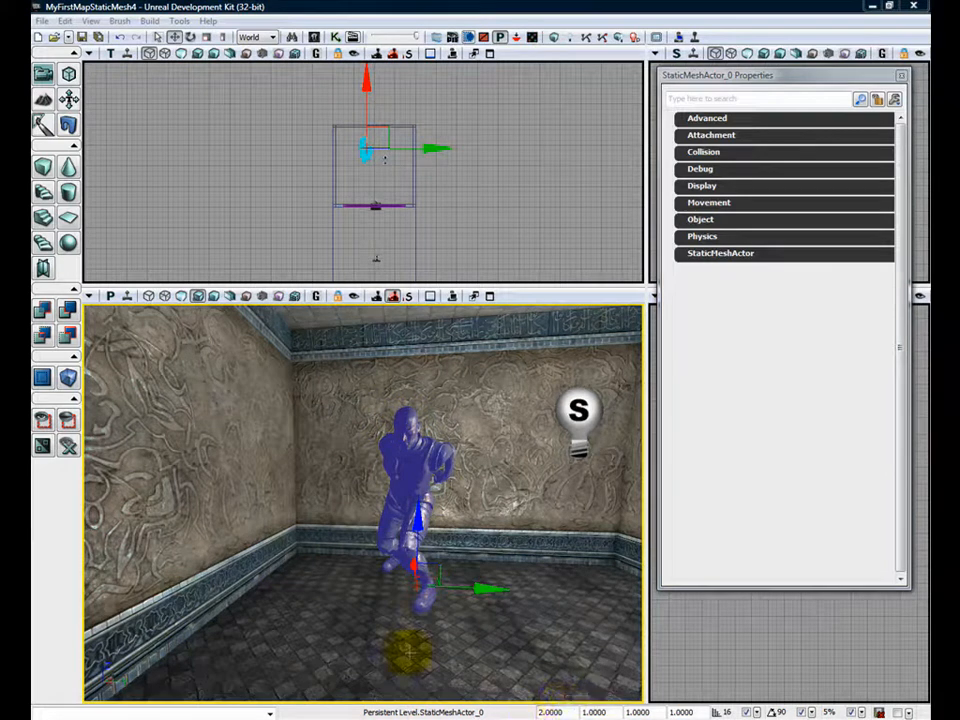
pyautogui.click(450, 606)
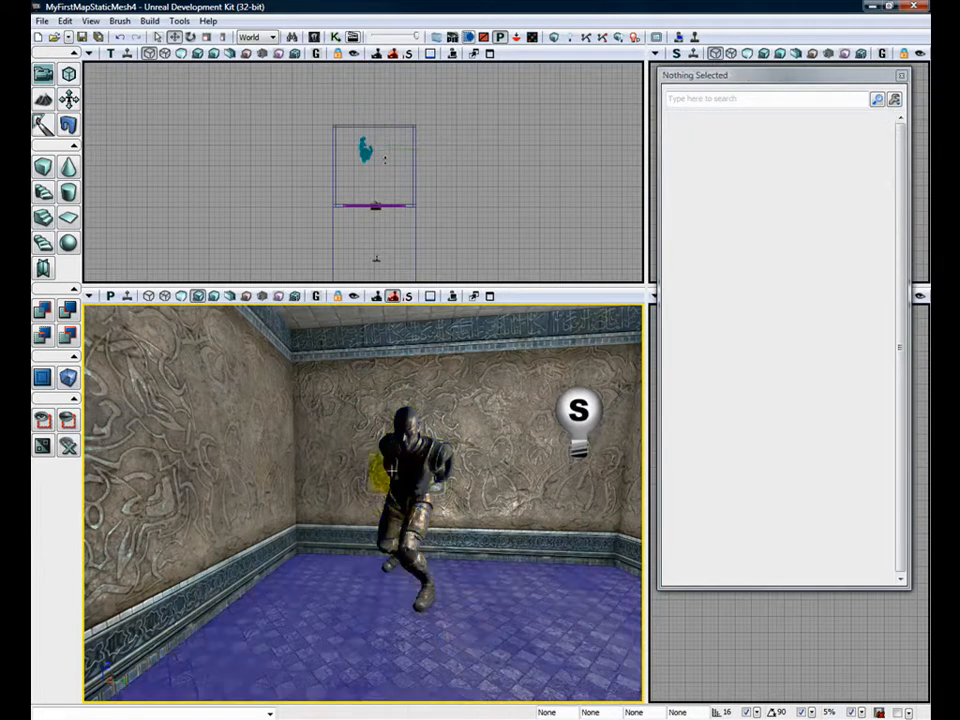
# Select the point light and build the map's lighting with the build quality set to Preview.
pyautogui.click(575, 396)
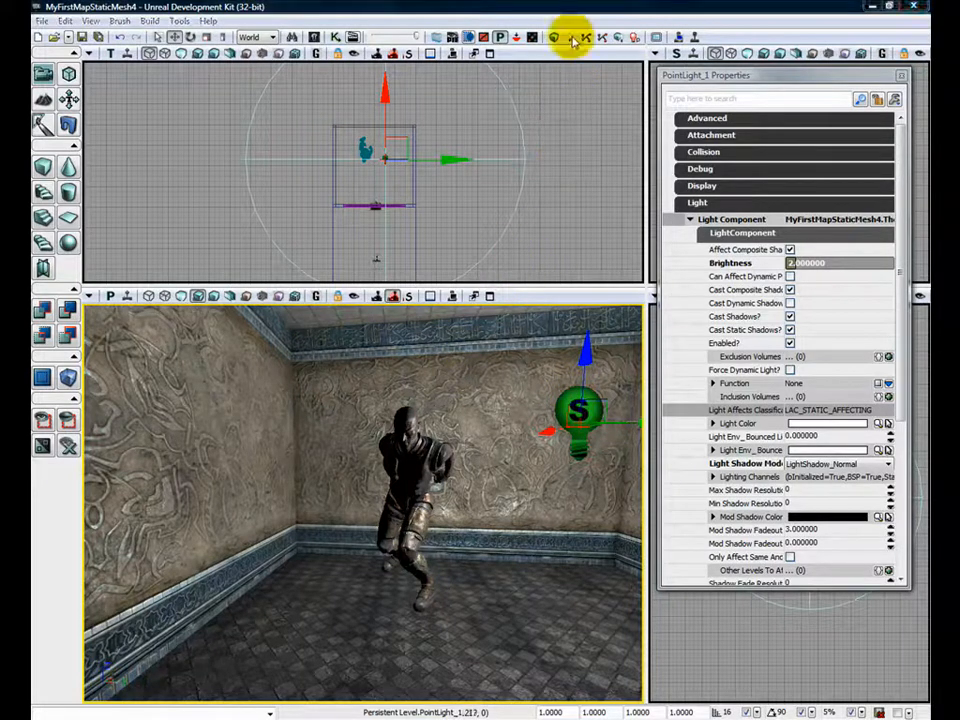
pyautogui.moveTo(371, 336); pyautogui.dragTo(487, 181)
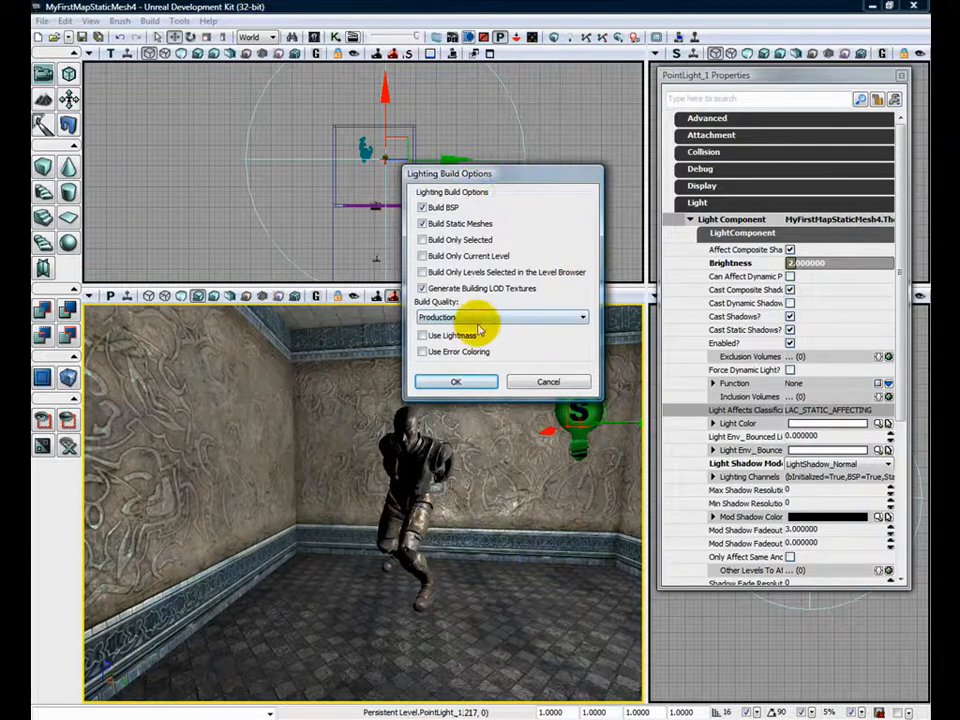
pyautogui.click(576, 316)
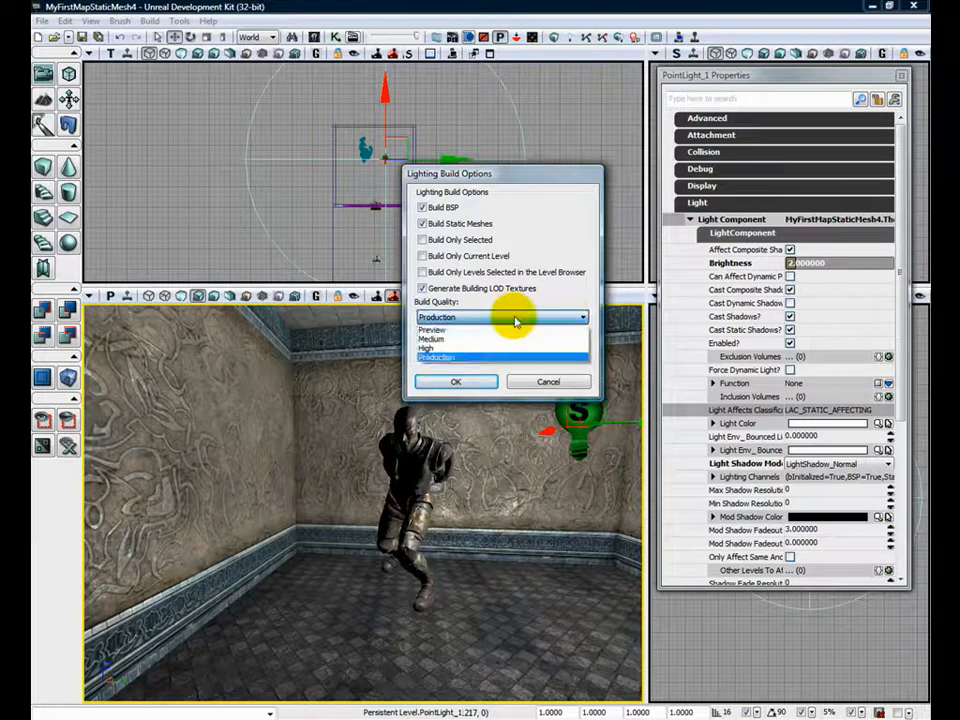
pyautogui.click(452, 329)
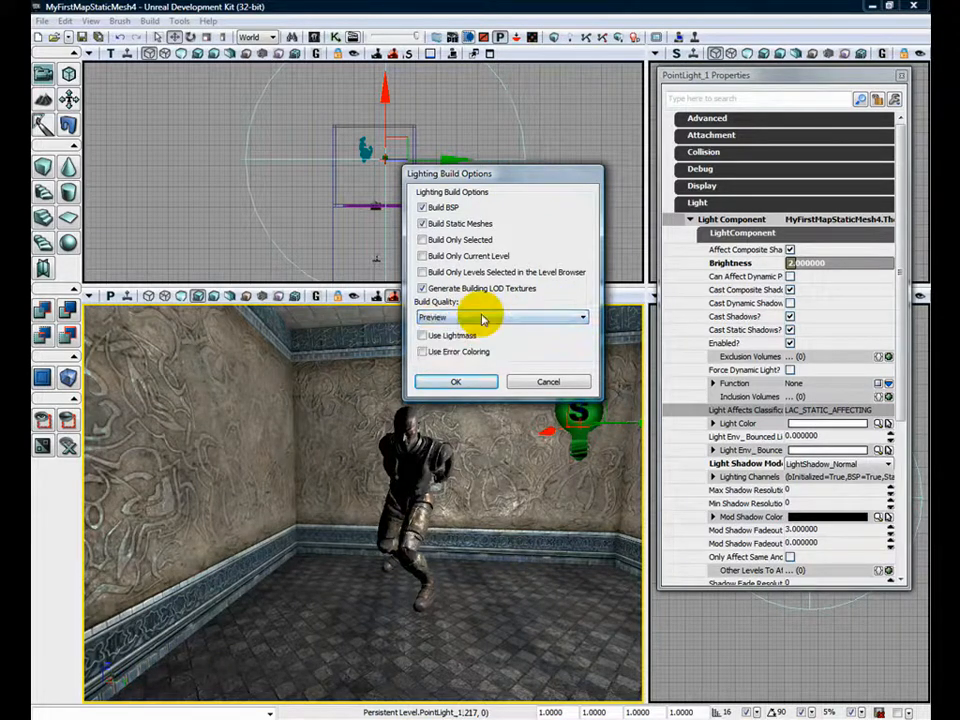
pyautogui.click(460, 381)
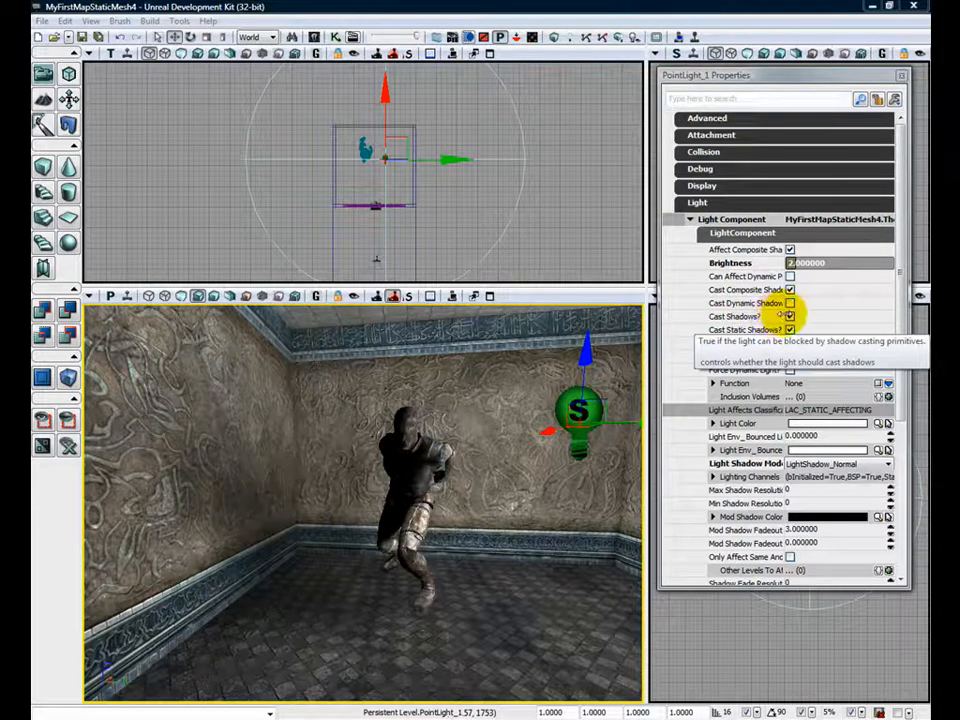
# Toggle the point light's Cast Shadows option.
pyautogui.click(790, 317)
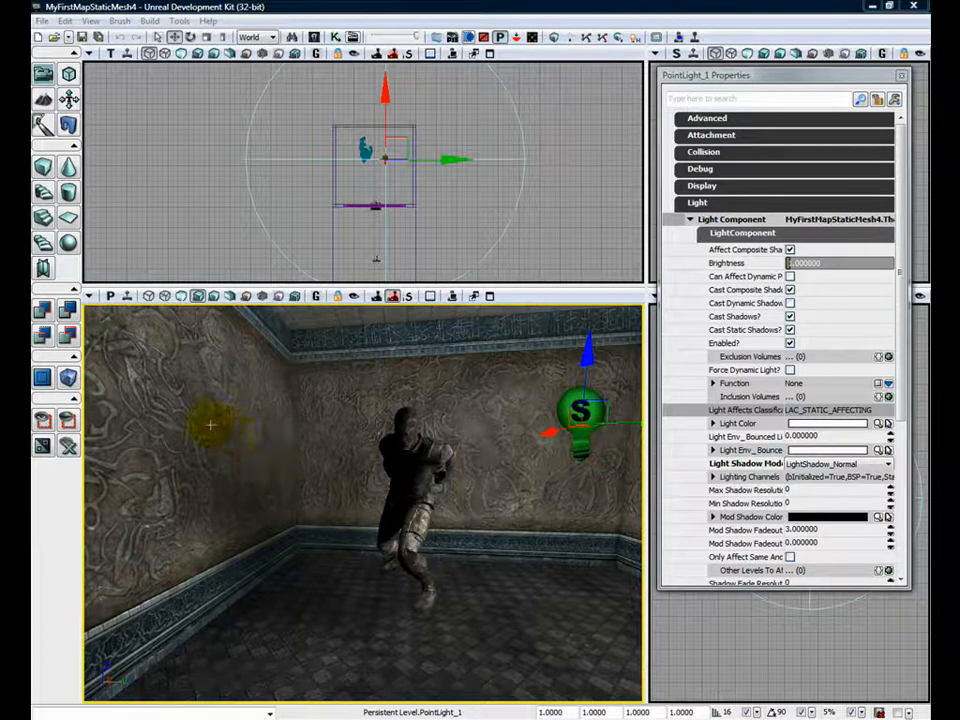
# Select the room's floor and the side wall opposite the point light, and open their Surface Properties.
pyautogui.click(210, 425)
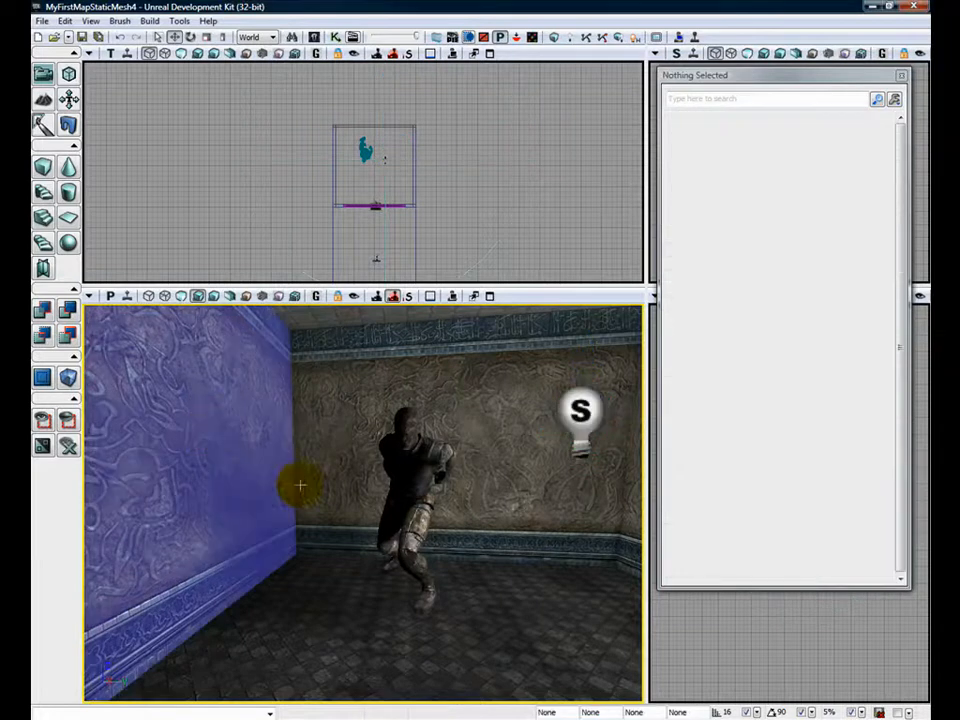
pyautogui.keyDown('ctrl'); pyautogui.click(355, 608); pyautogui.keyUp('ctrl')
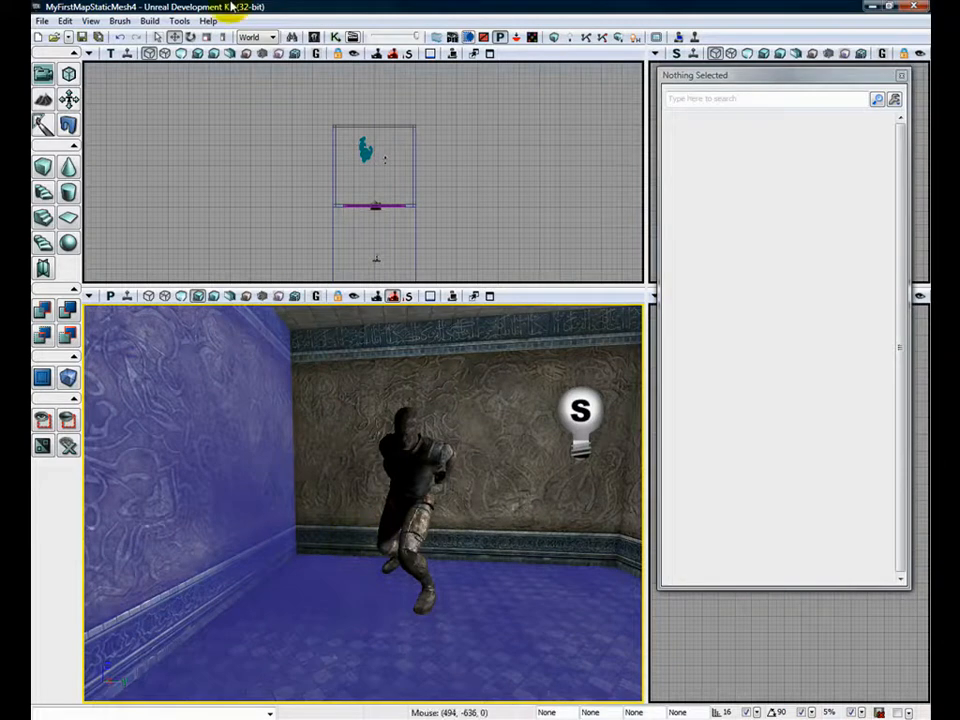
pyautogui.click(90, 20)
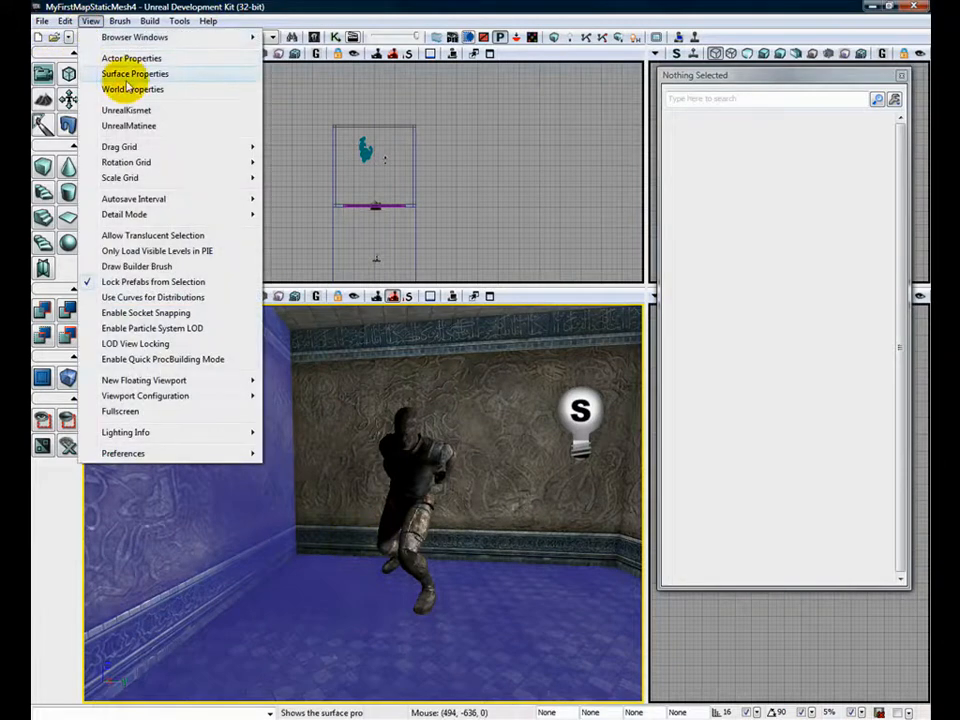
pyautogui.click(133, 74)
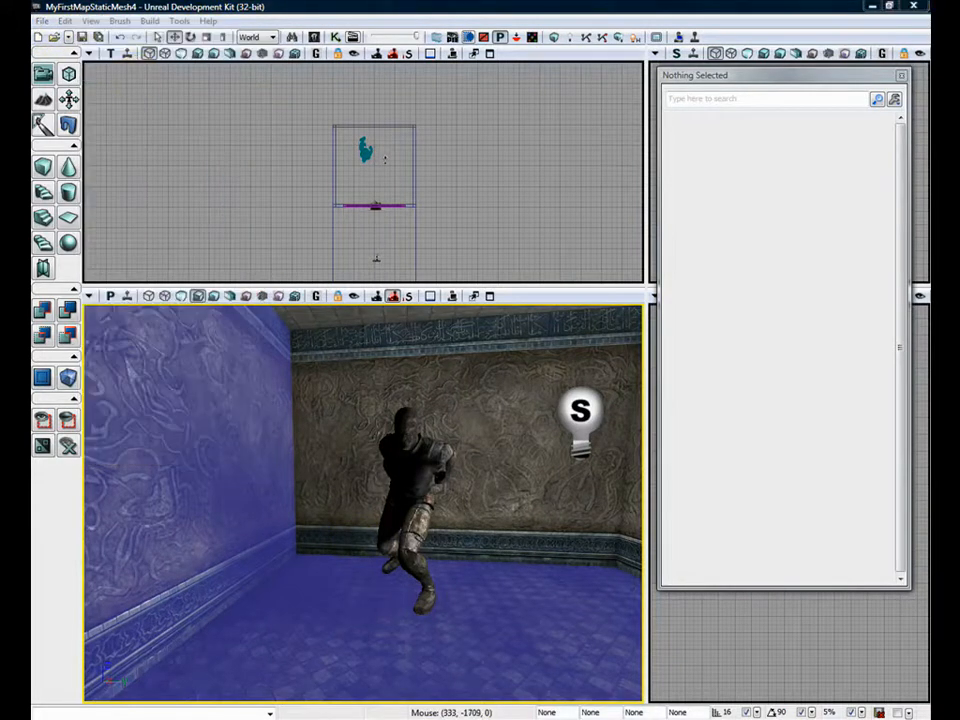
pyautogui.moveTo(40, 160); pyautogui.dragTo(628, 111)
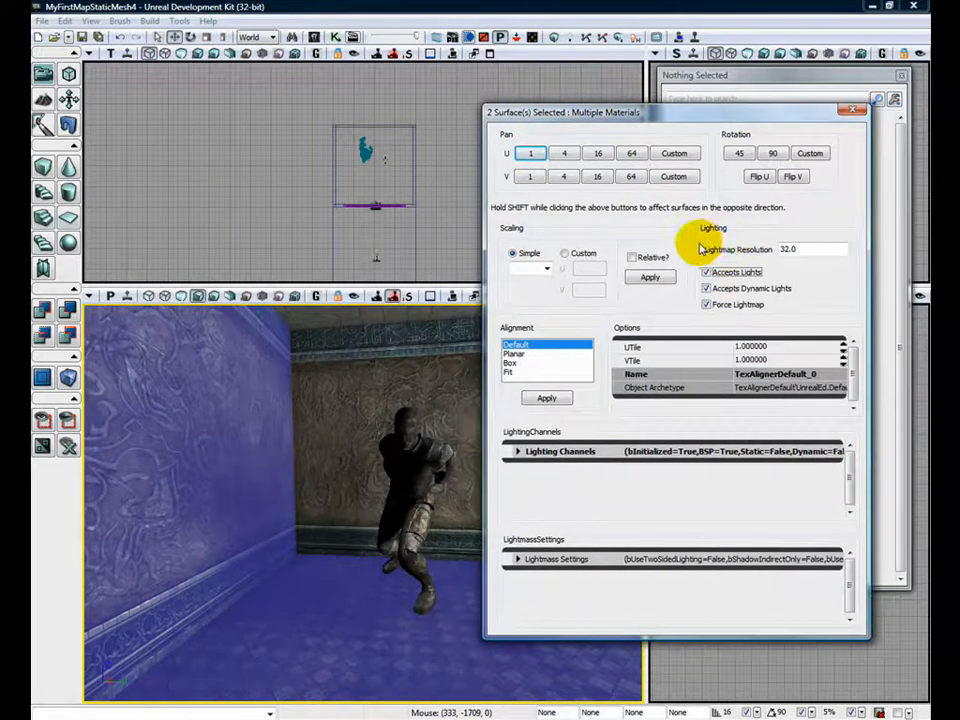
# Set the selected surfaces' Lightmap Resolution to 4 and rebuild the map's lighting.
pyautogui.click(797, 248)
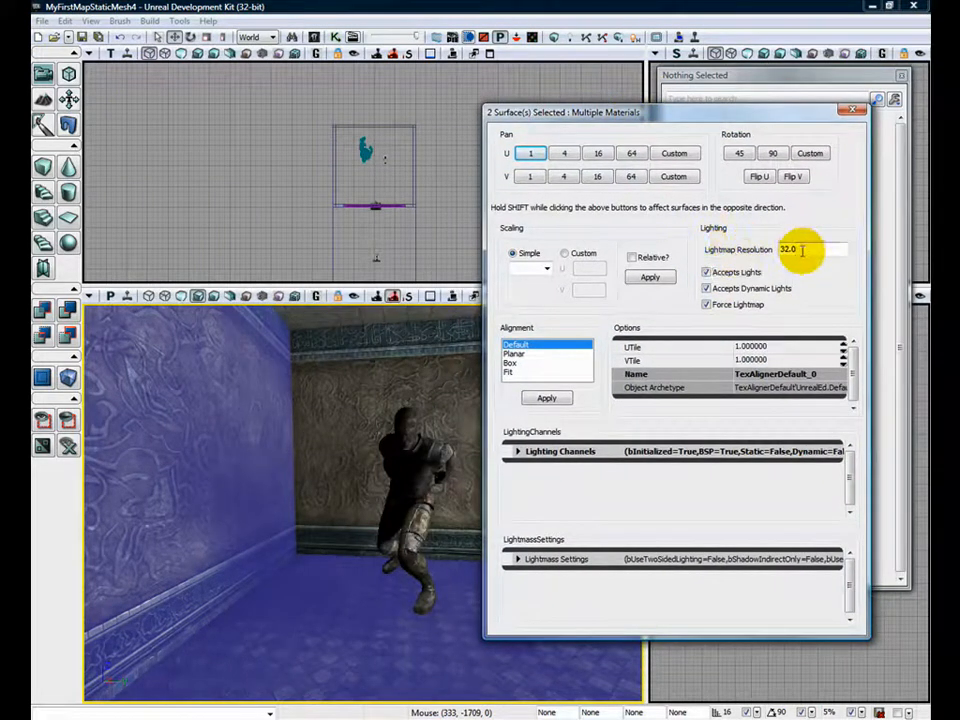
pyautogui.doubleClick(797, 247)
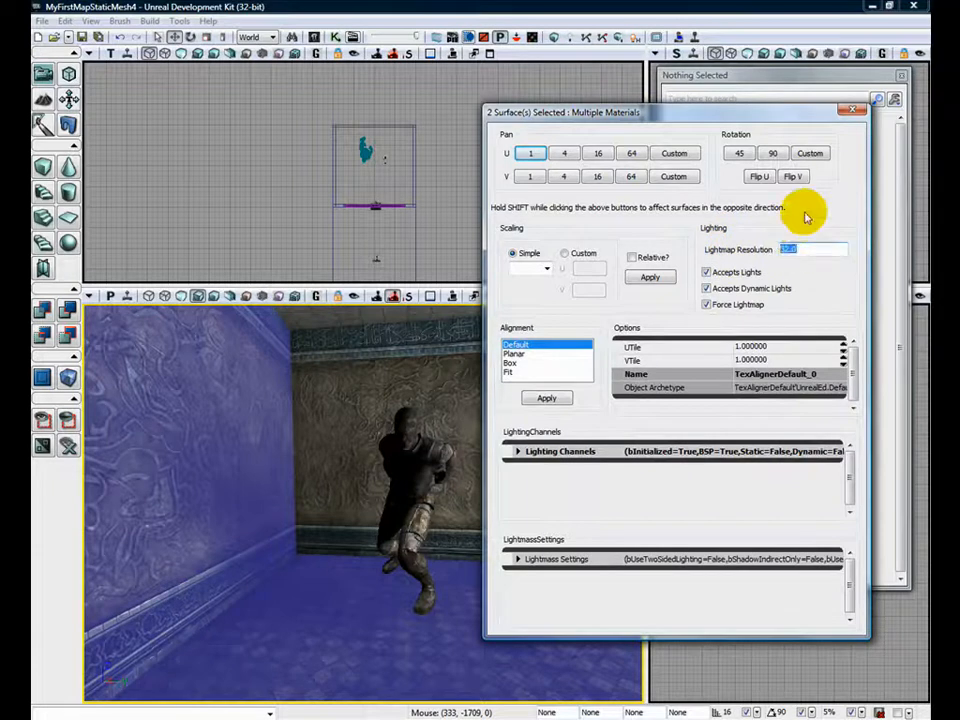
pyautogui.write('4')
pyautogui.press('Tab')
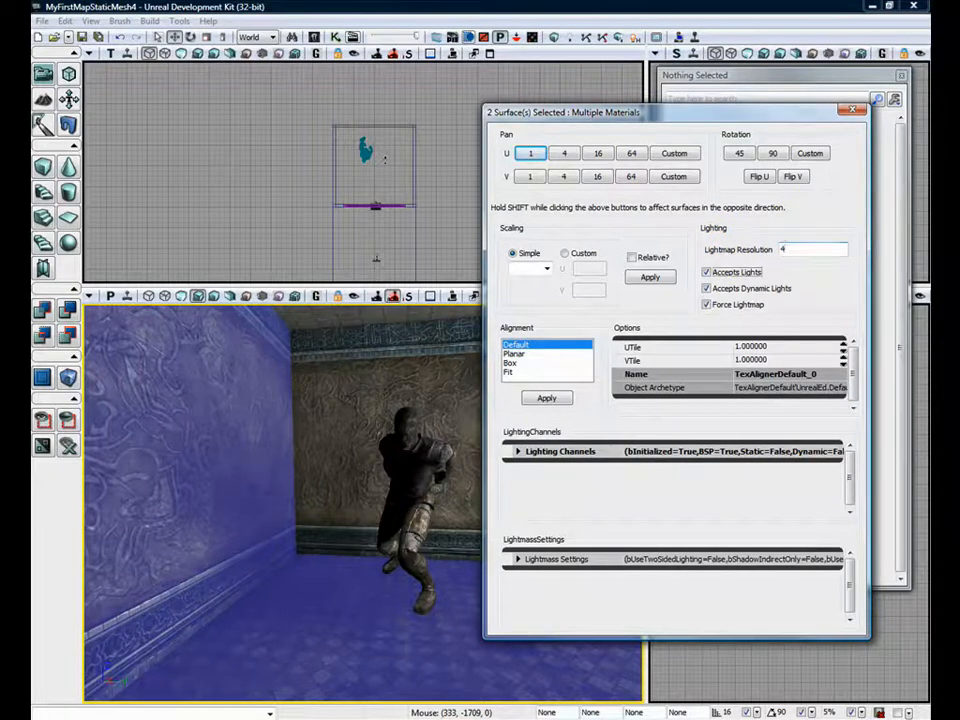
pyautogui.click(853, 114)
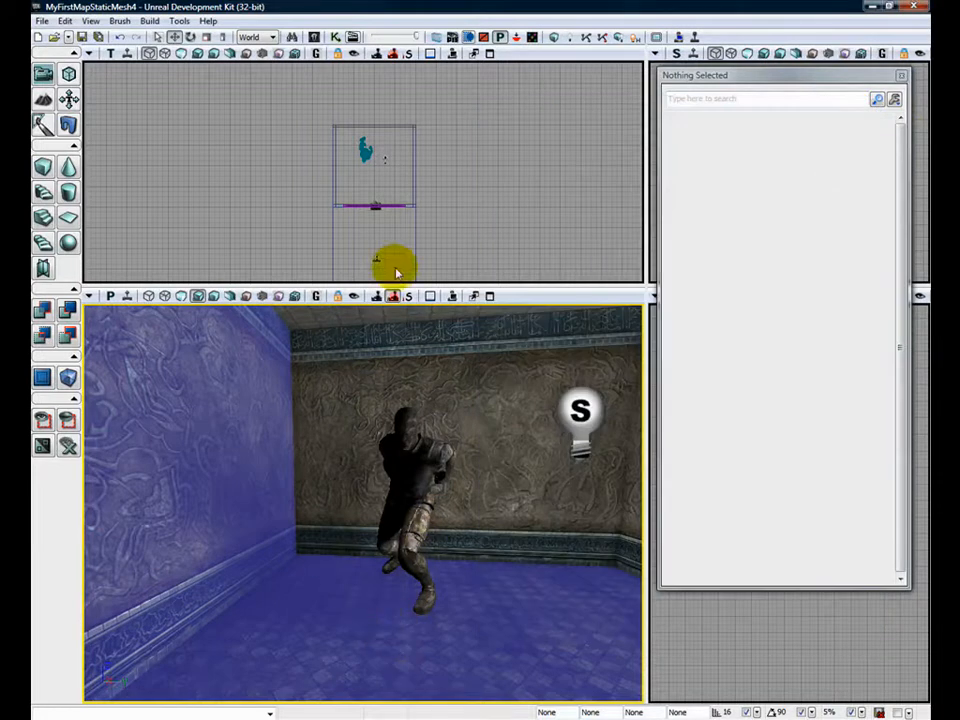
pyautogui.click(618, 37)
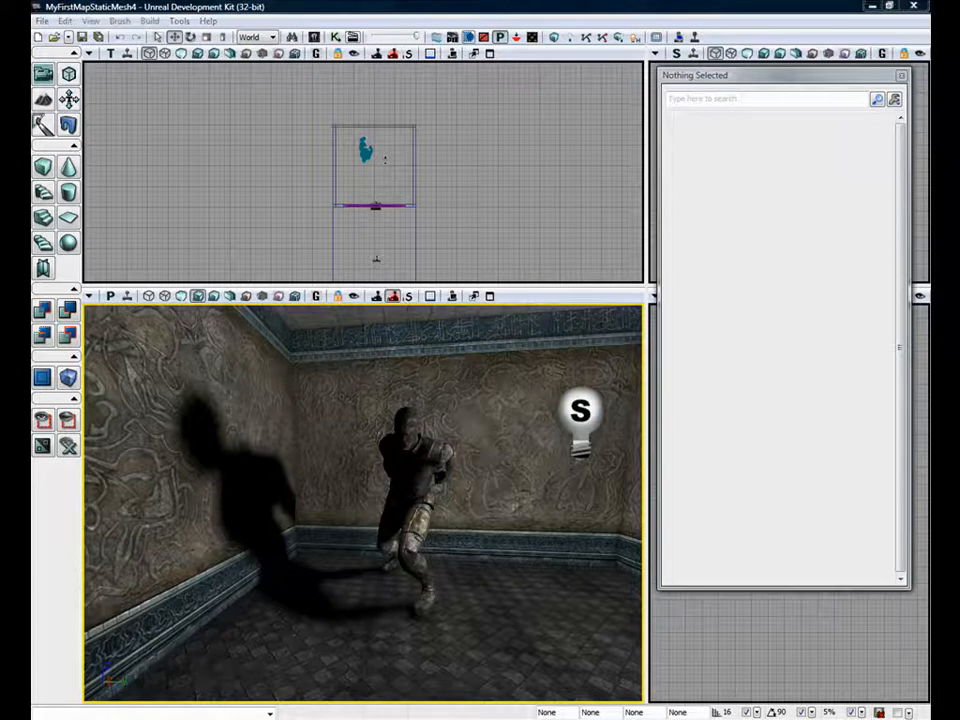
pyautogui.click(509, 398)
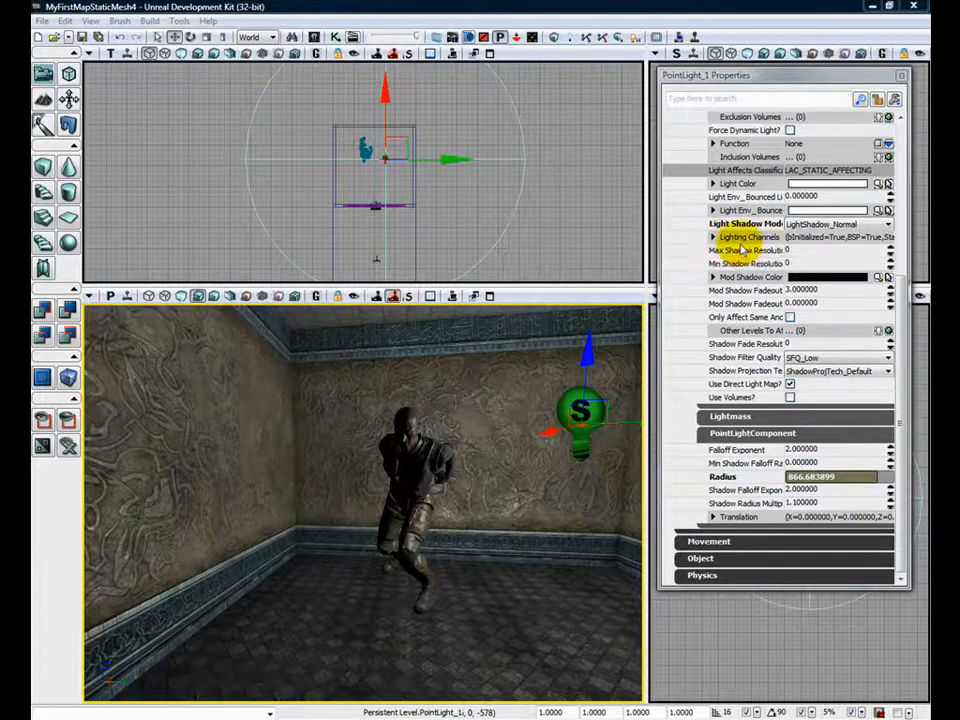
# Turn off the Static option in the point light's Lighting Channels and rebuild the lighting.
pyautogui.click(713, 237)
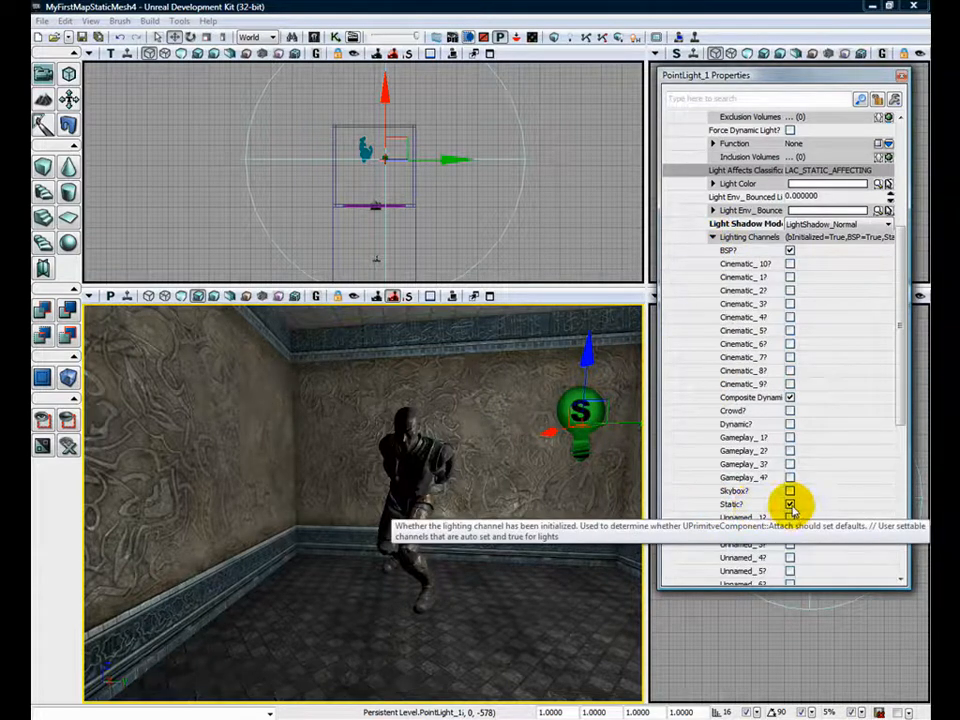
pyautogui.click(790, 504)
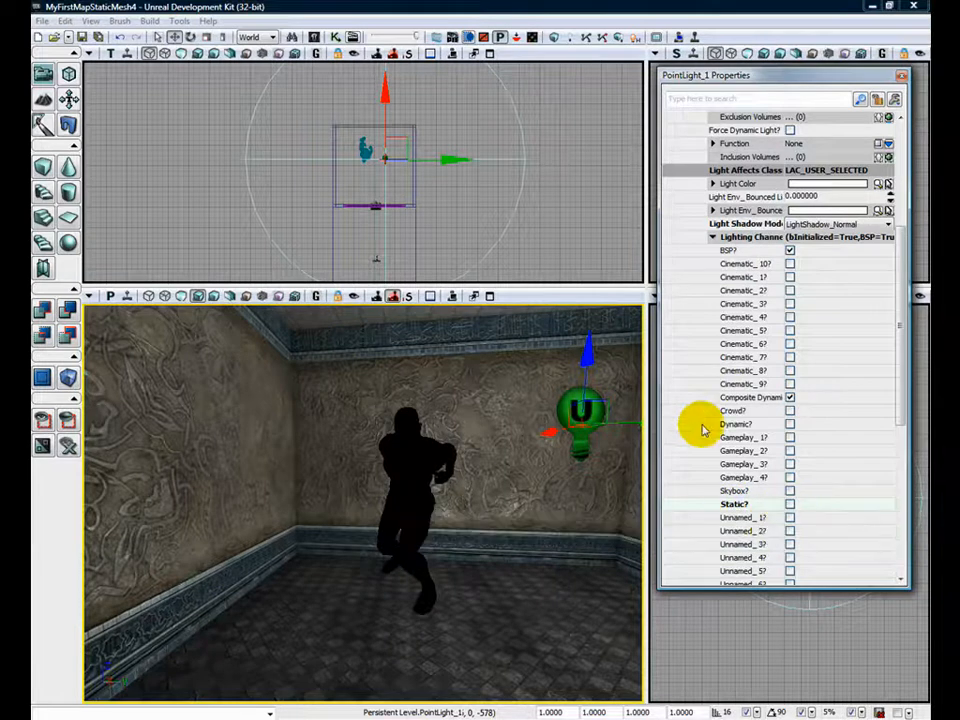
pyautogui.click(619, 37)
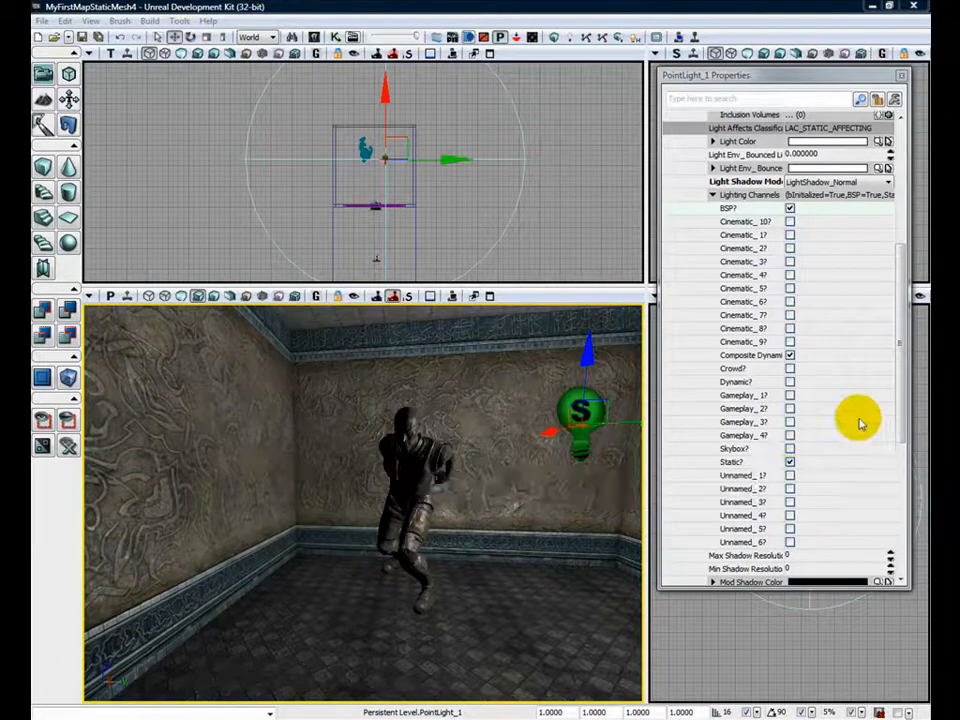
# Turn off the BSP option in the point light's Lighting Channels and rebuild the lighting.
pyautogui.click(790, 210)
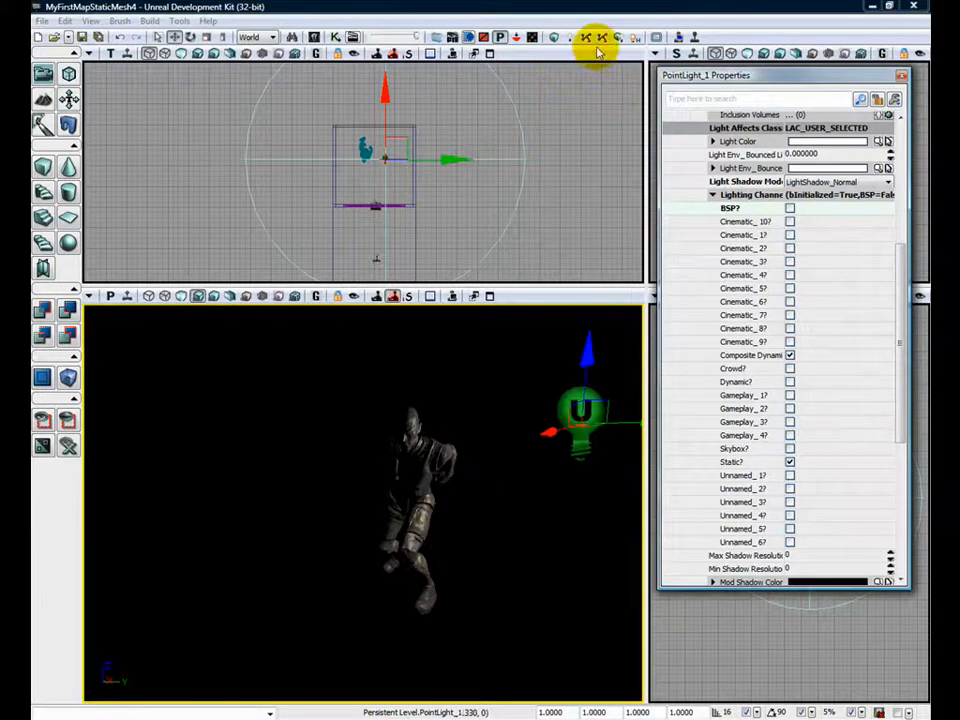
pyautogui.click(618, 39)
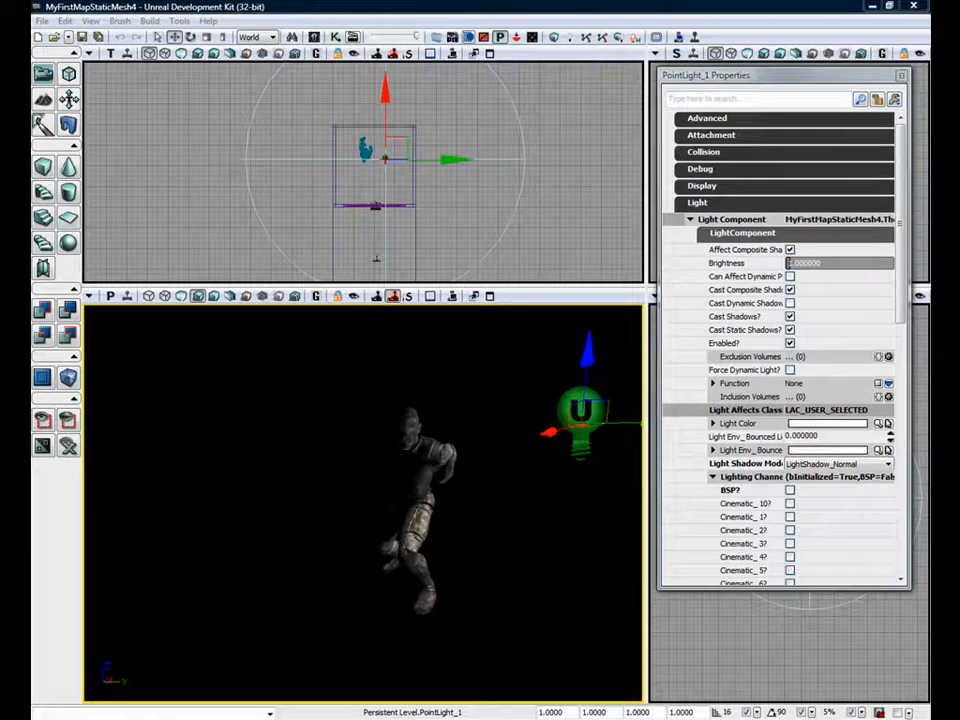